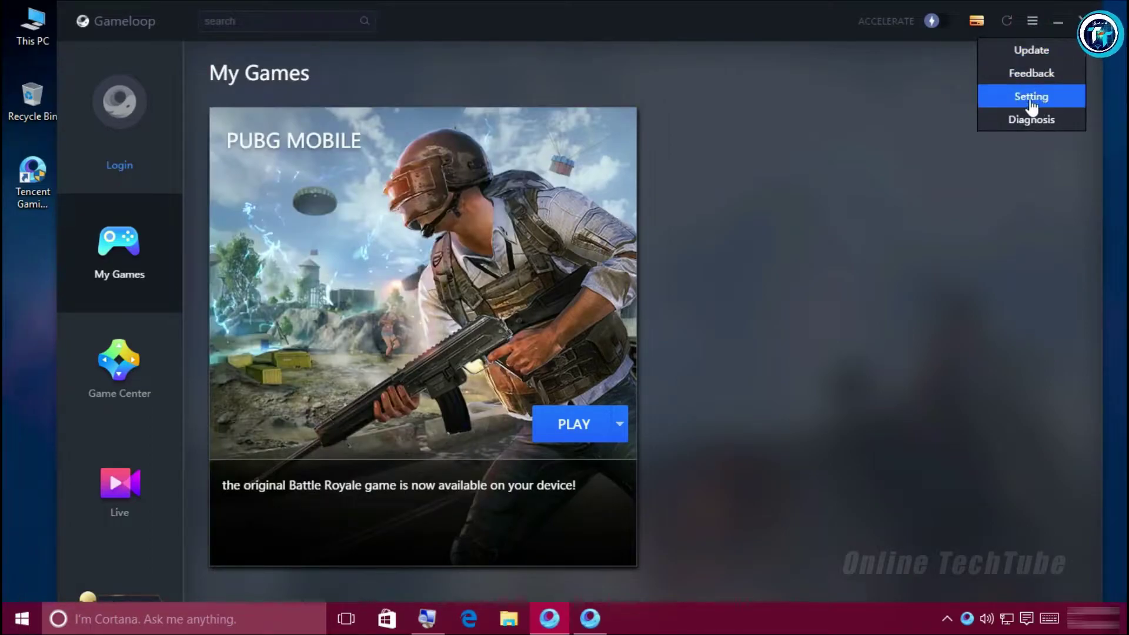
Open Gameloop's Setting Center, place it beside the Diagnostic Tool with the main window minimized, and toggle the More Game option.
left_click(1034, 103)
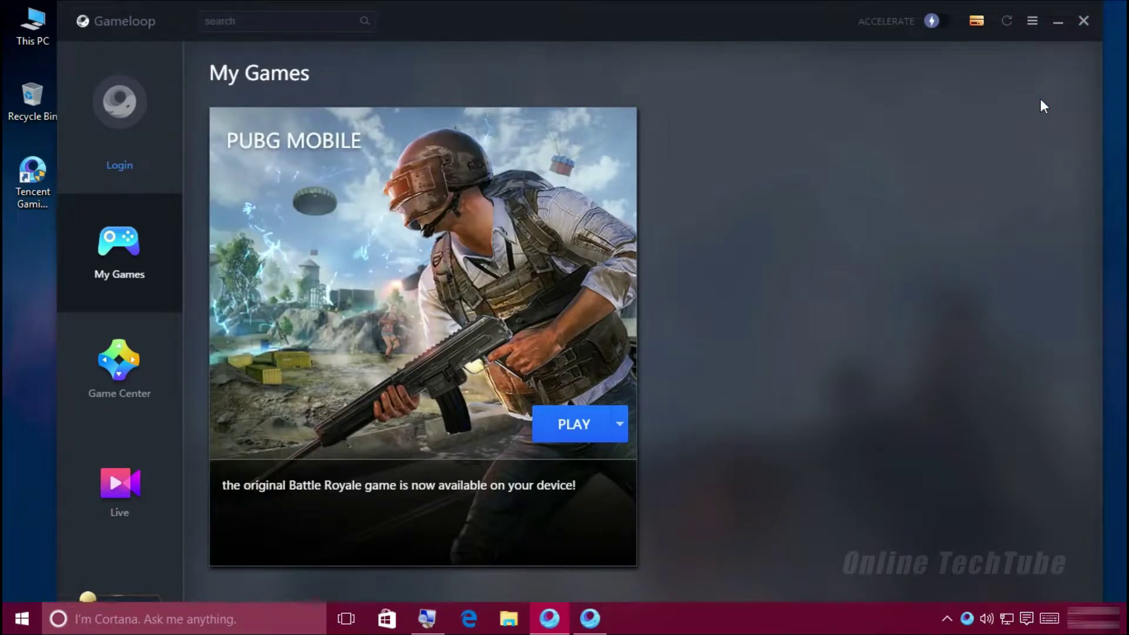
left_click_drag(541, 100, 595, 107)
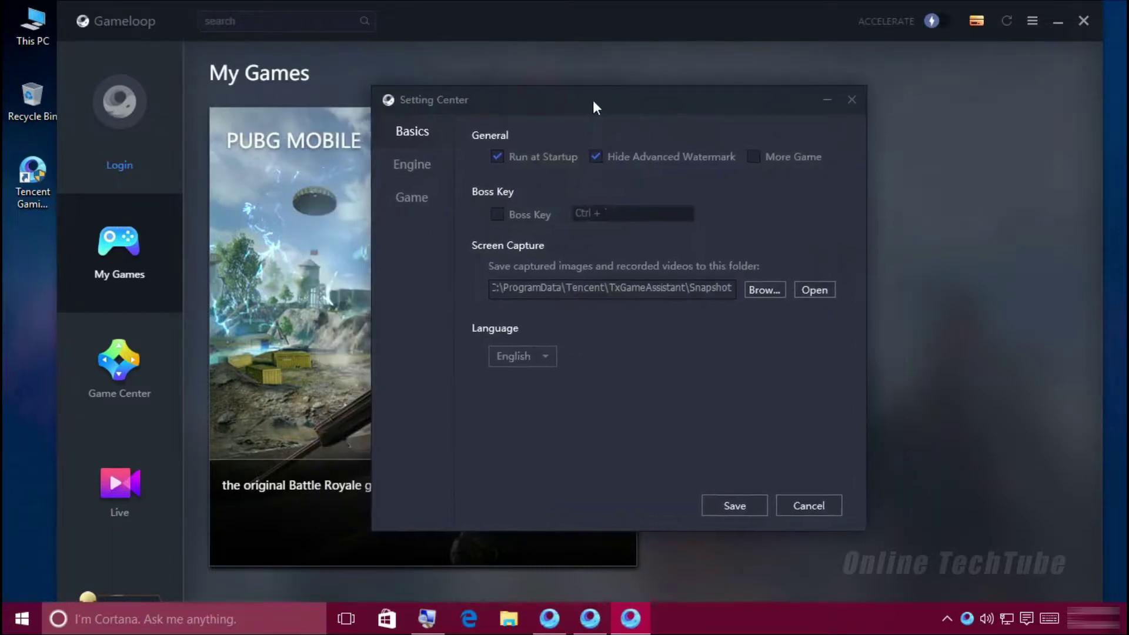
left_click(1058, 23)
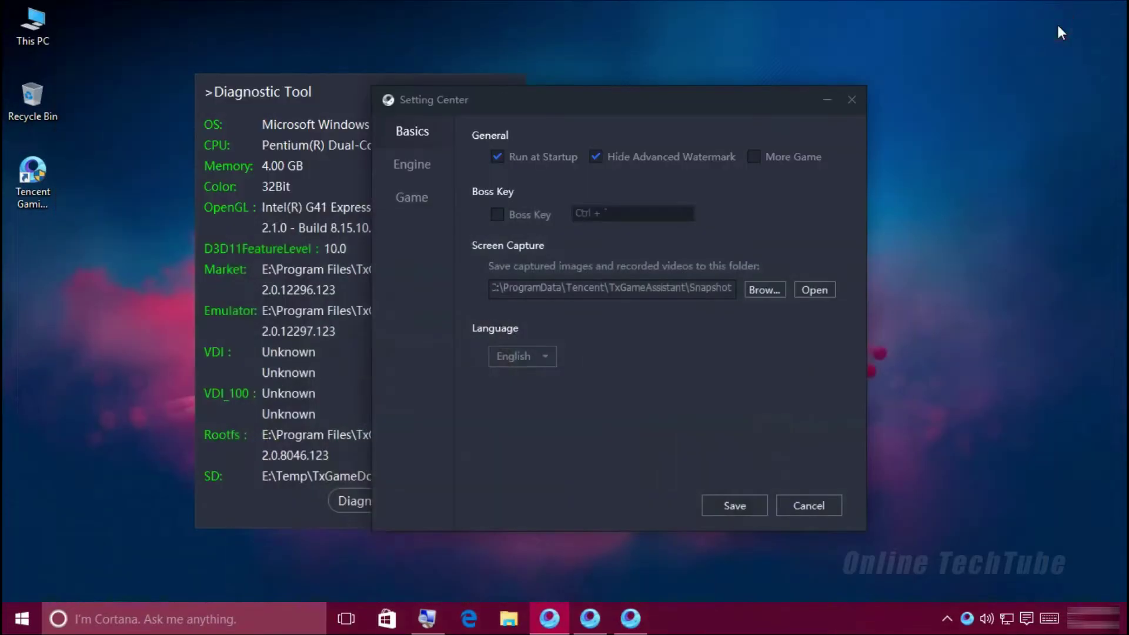
left_click_drag(543, 106, 726, 97)
left_click(581, 124)
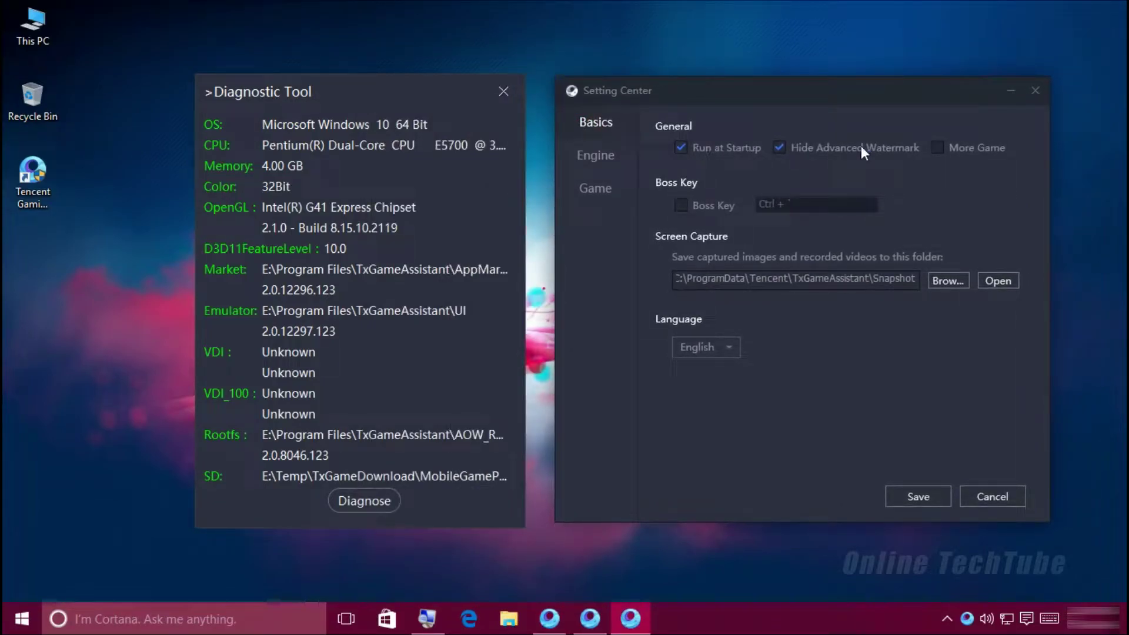
left_click(938, 147)
Set the engine rendering mode to OpenGL and enable Prioritize Dedicated GPU and Rendering Optimization.
left_click(597, 157)
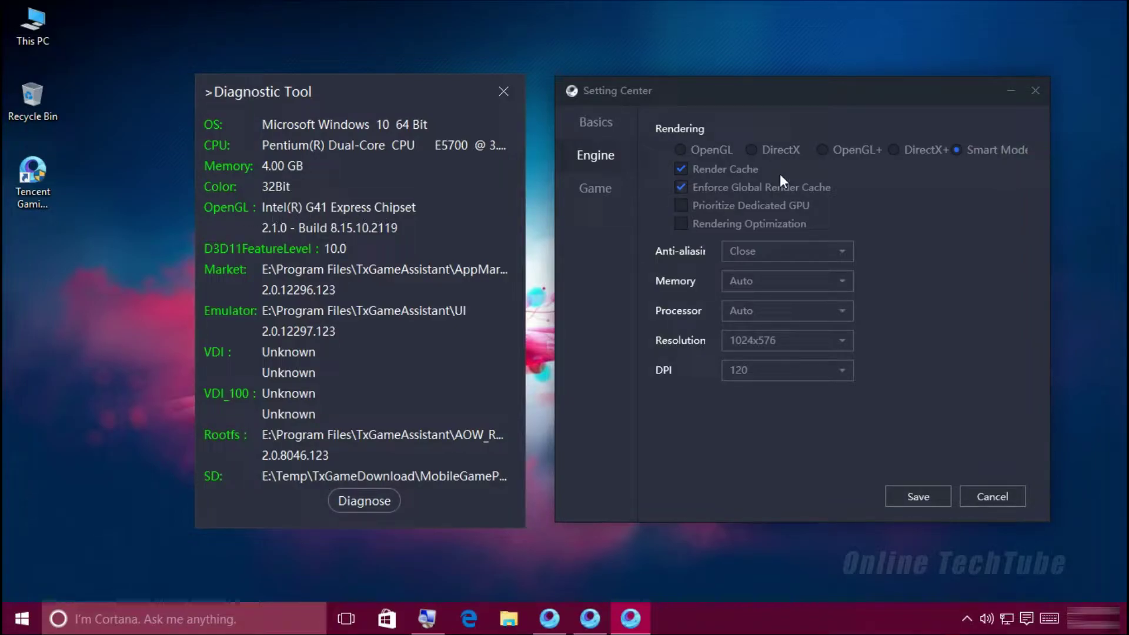
left_click(679, 151)
left_click(680, 206)
left_click(682, 227)
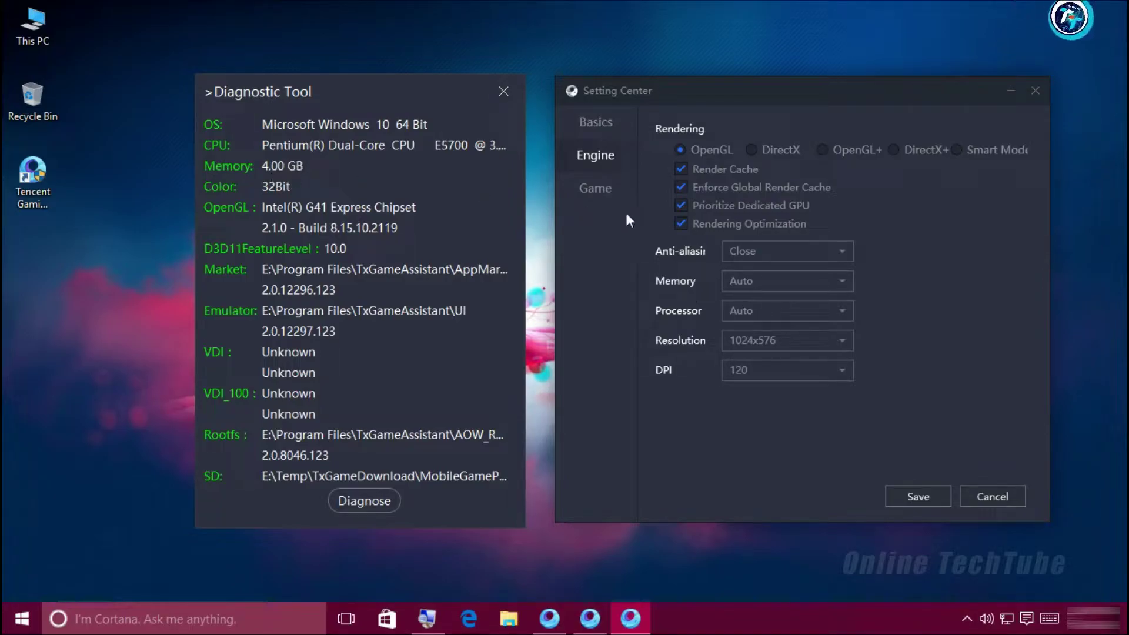
Check the PC's memory and CPU in the Diagnostic Tool, and set the engine memory to 2048MB and processor to 2.
left_click(264, 168)
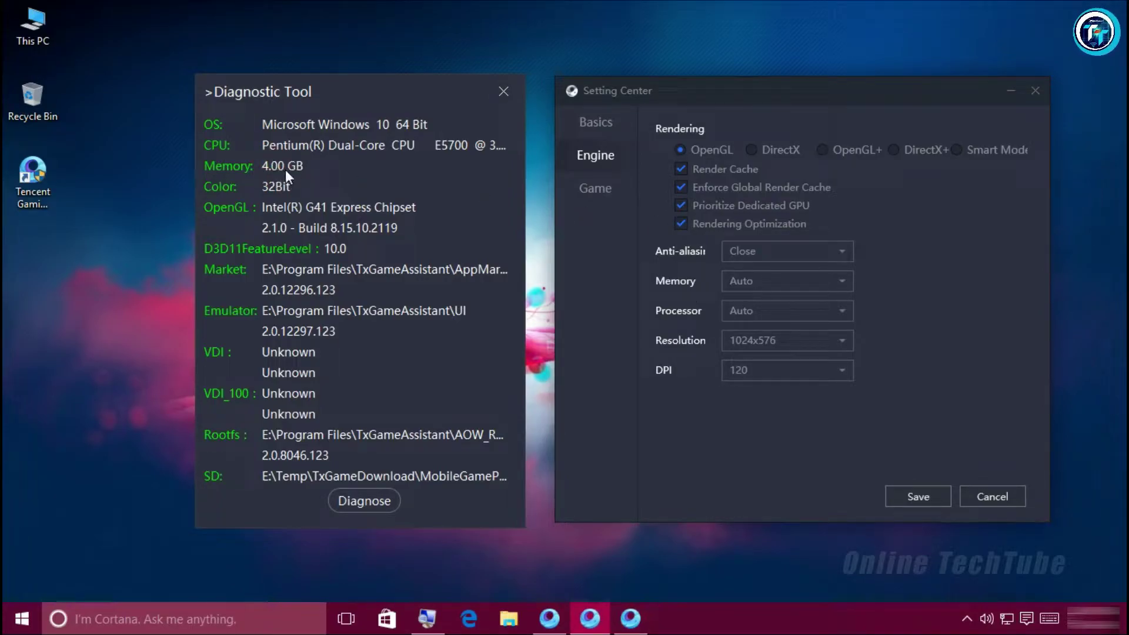
left_click(773, 279)
scroll(767, 368, "down", 1)
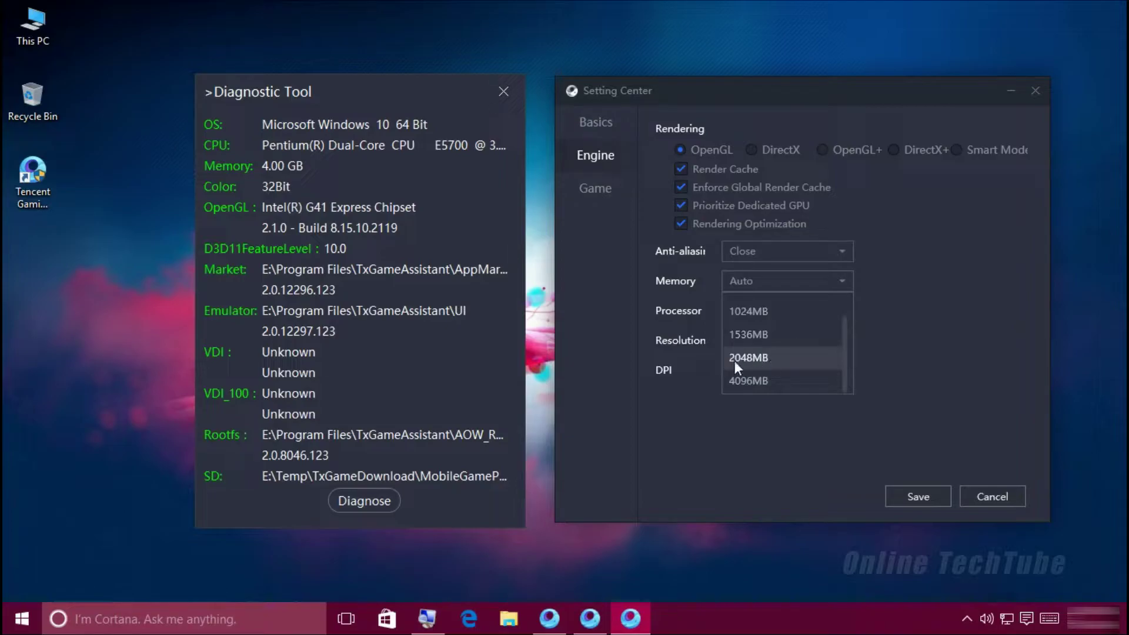
left_click(739, 359)
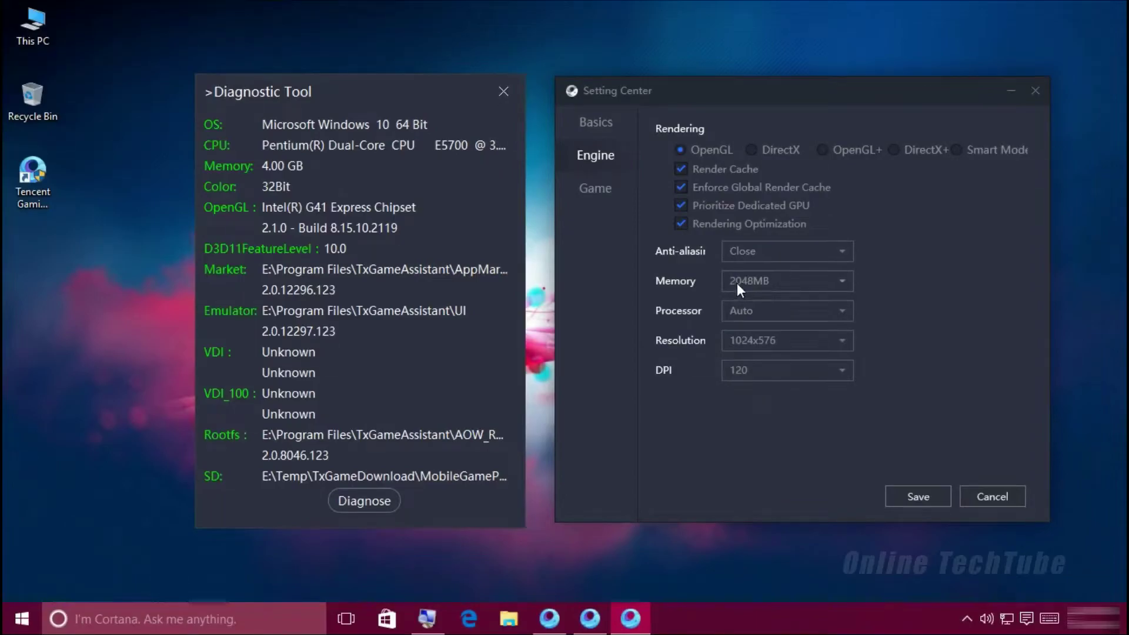
left_click(346, 149)
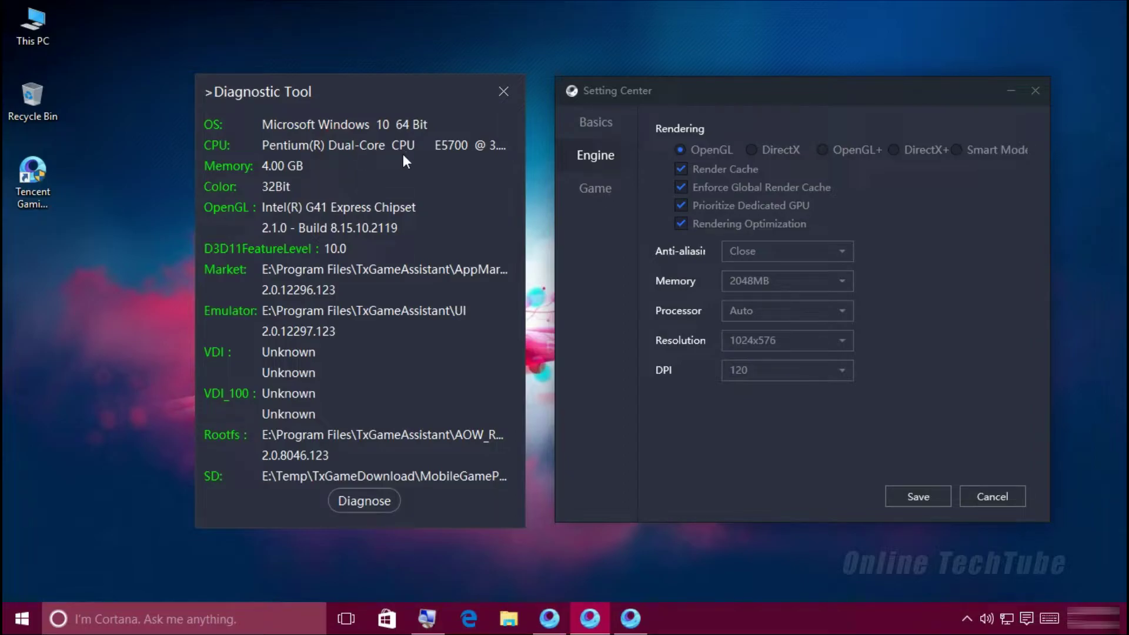
left_click(747, 310)
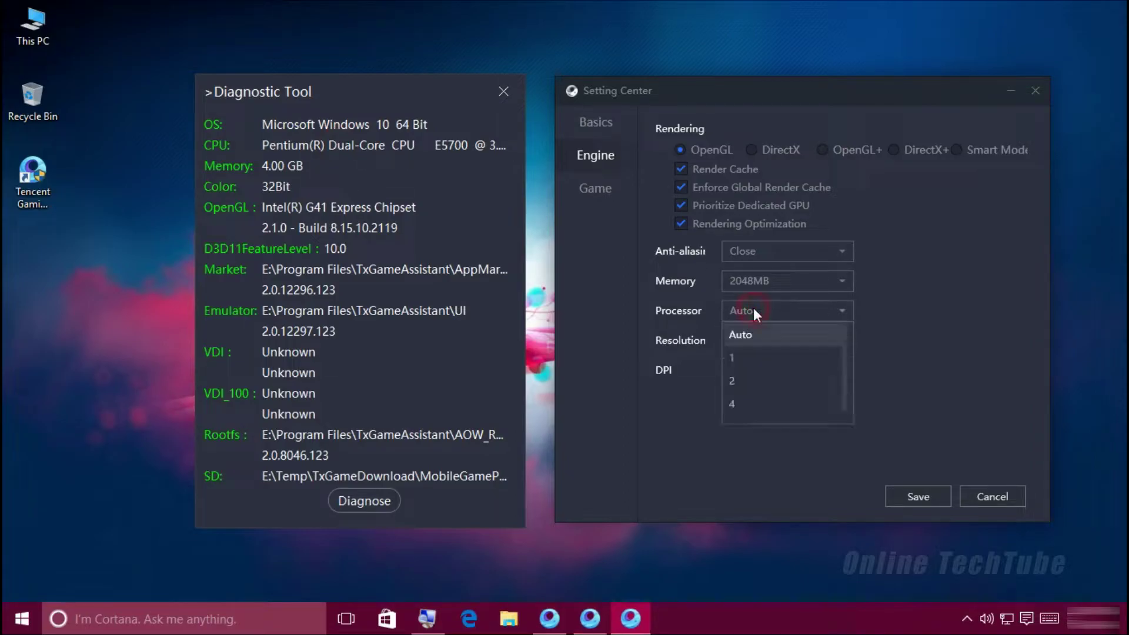
left_click(752, 382)
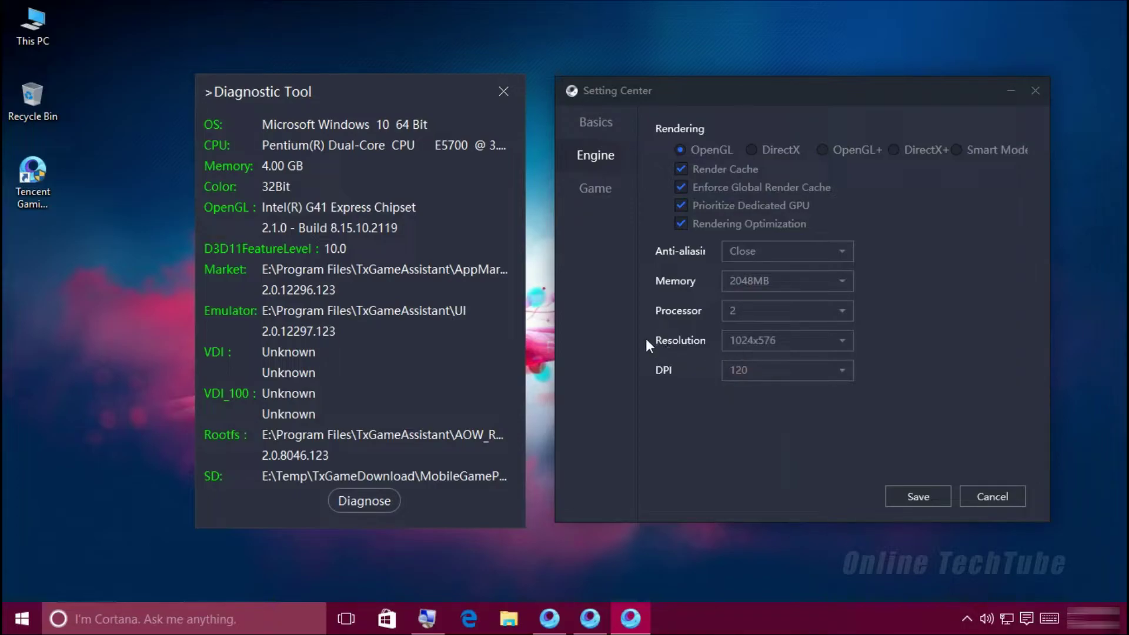
Set the engine resolution to 1280x720 and the DPI to 240.
left_click(788, 341)
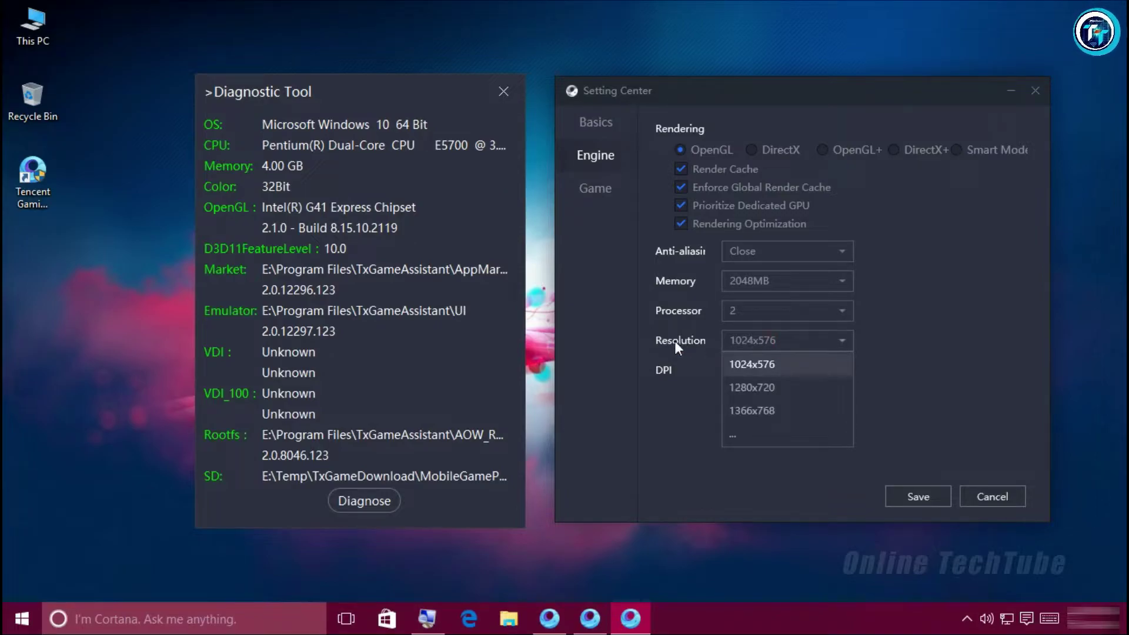
left_click(676, 342)
left_click(777, 339)
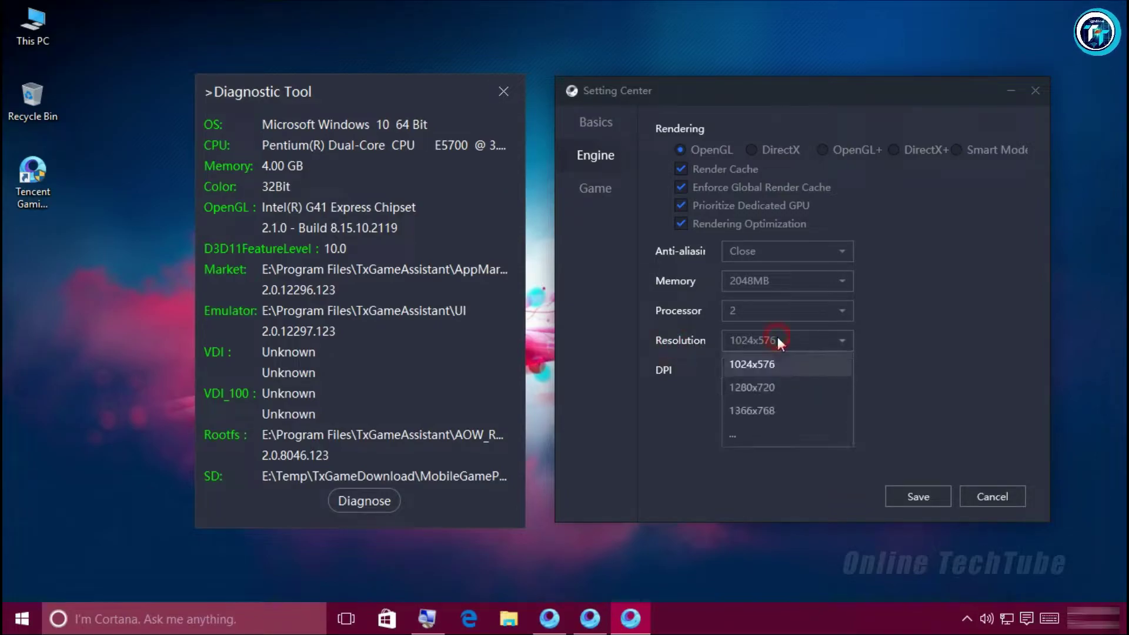
left_click(758, 387)
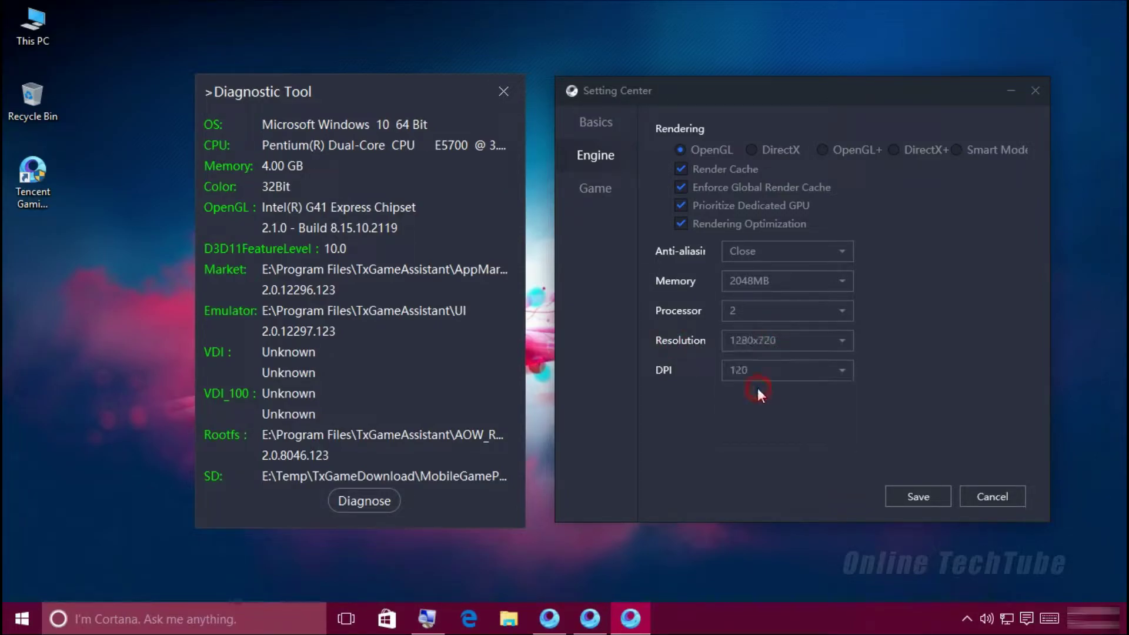
left_click(778, 339)
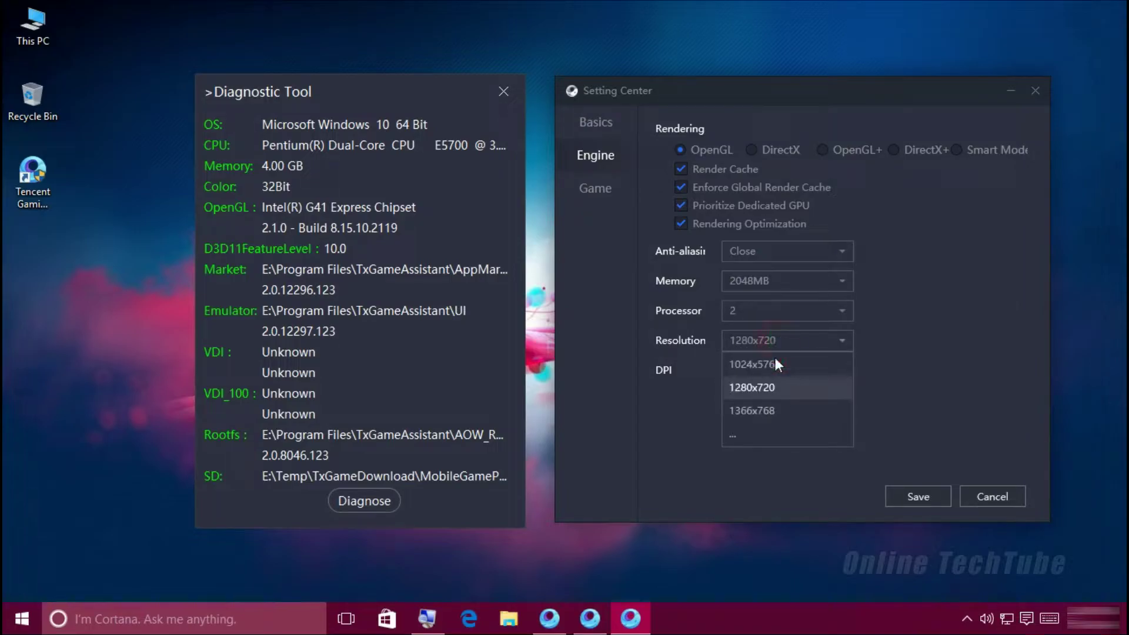
left_click(763, 389)
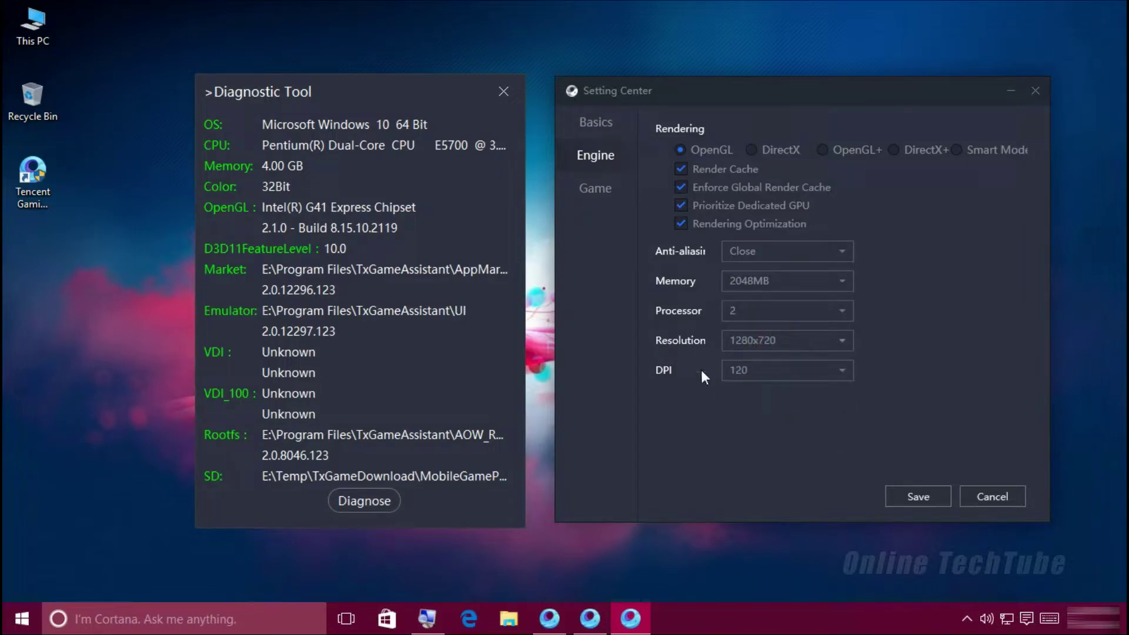
left_click(753, 366)
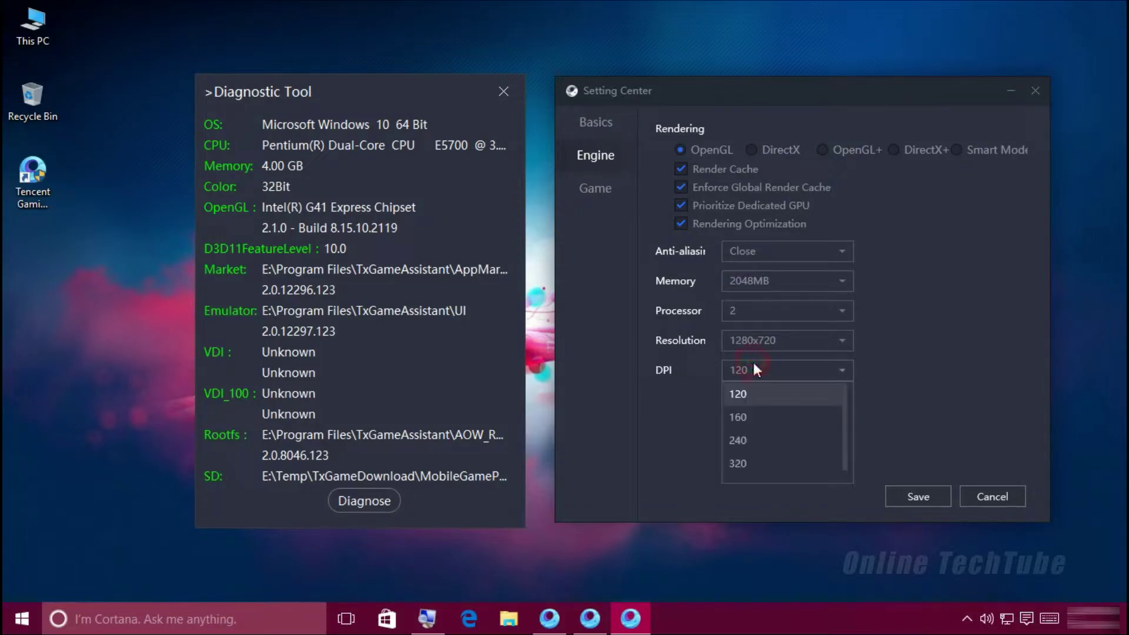
left_click(741, 442)
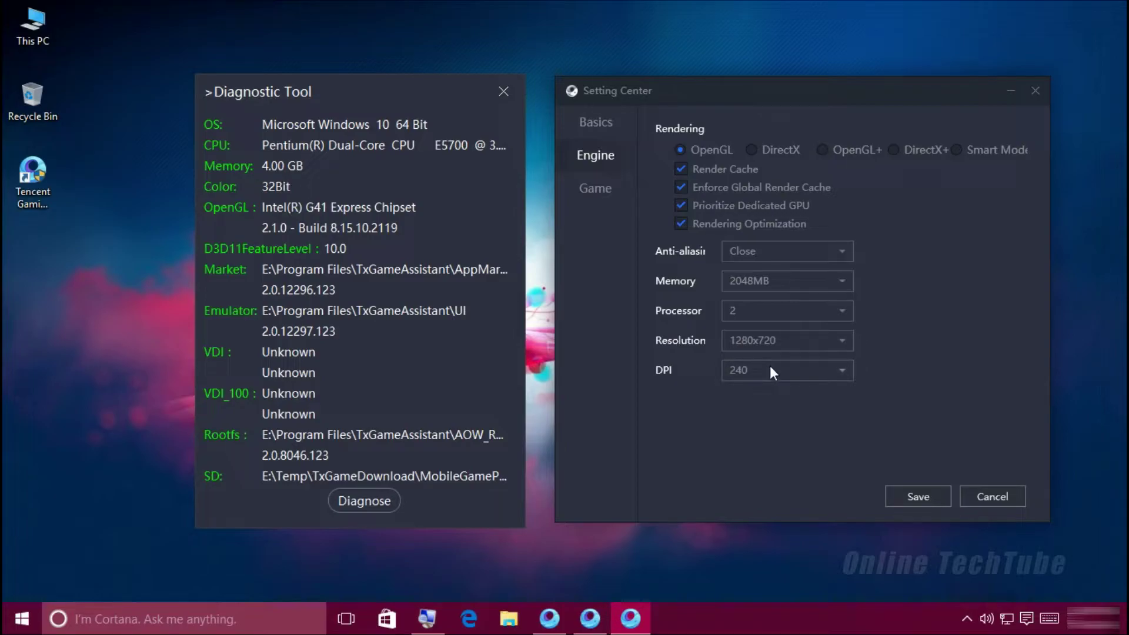
Review the PUBG MOBILE resolution and display quality options, and save the emulator settings.
left_click(588, 198)
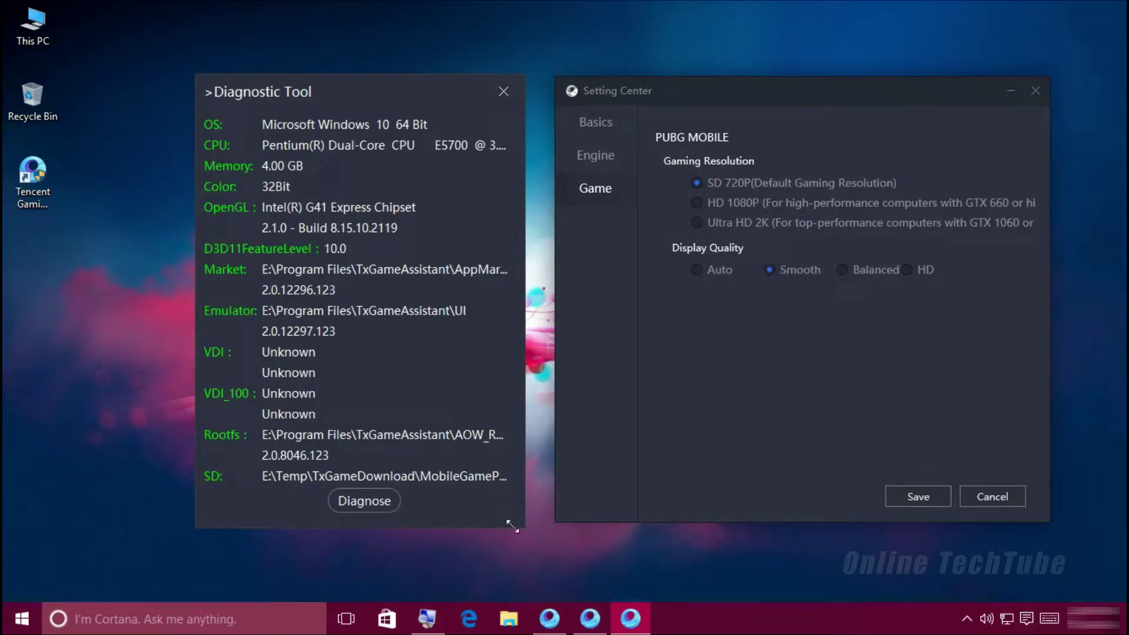
left_click(911, 495)
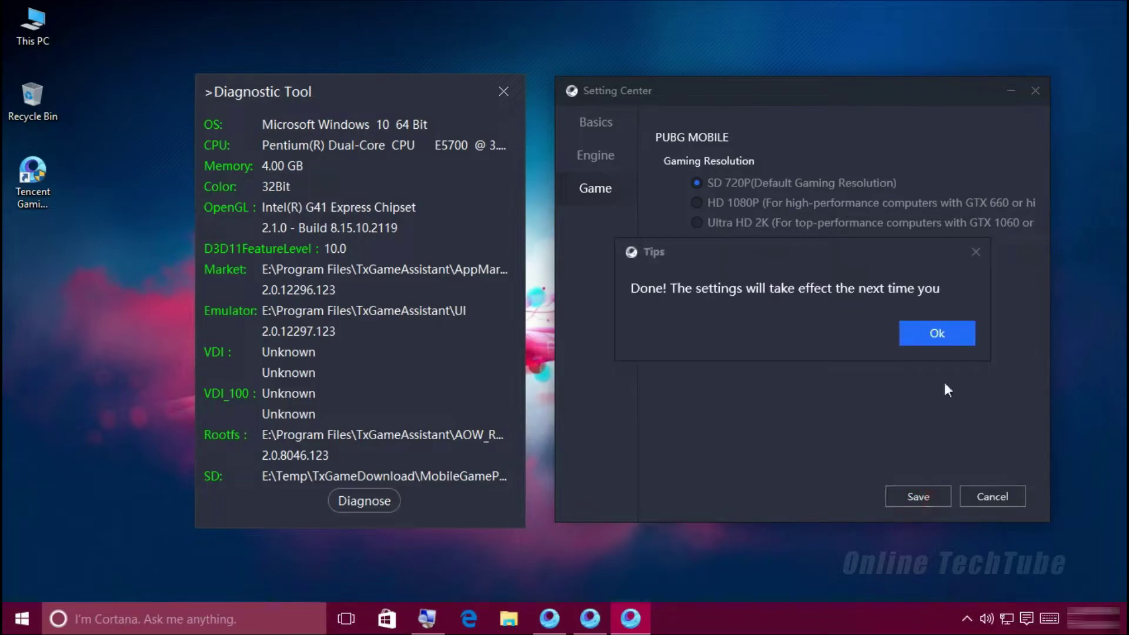
left_click(940, 336)
Generate a diagnostic report with the Diagnostic Tool and close the tool.
left_click(368, 499)
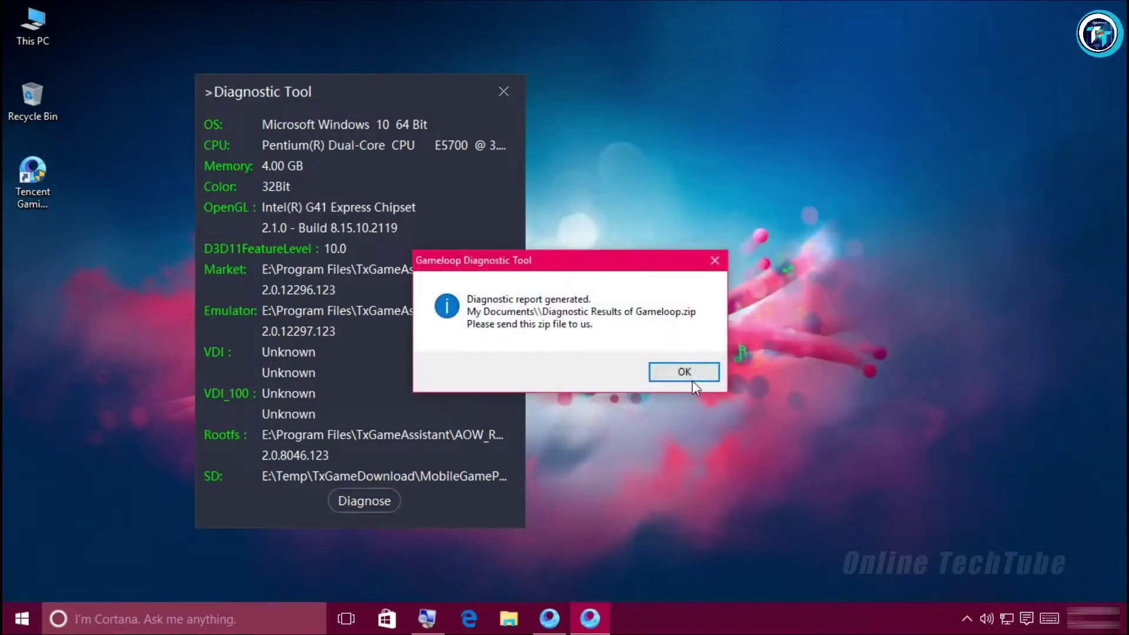
left_click(685, 373)
left_click(503, 93)
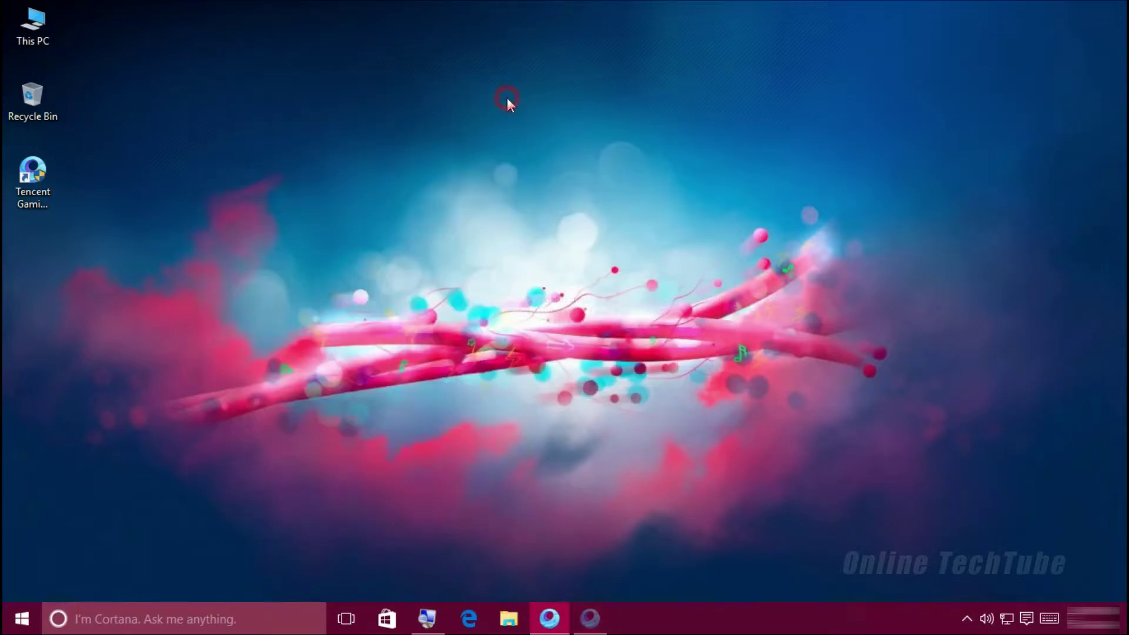
Close the Gameloop main window and quit its background process from the system tray.
left_click(550, 618)
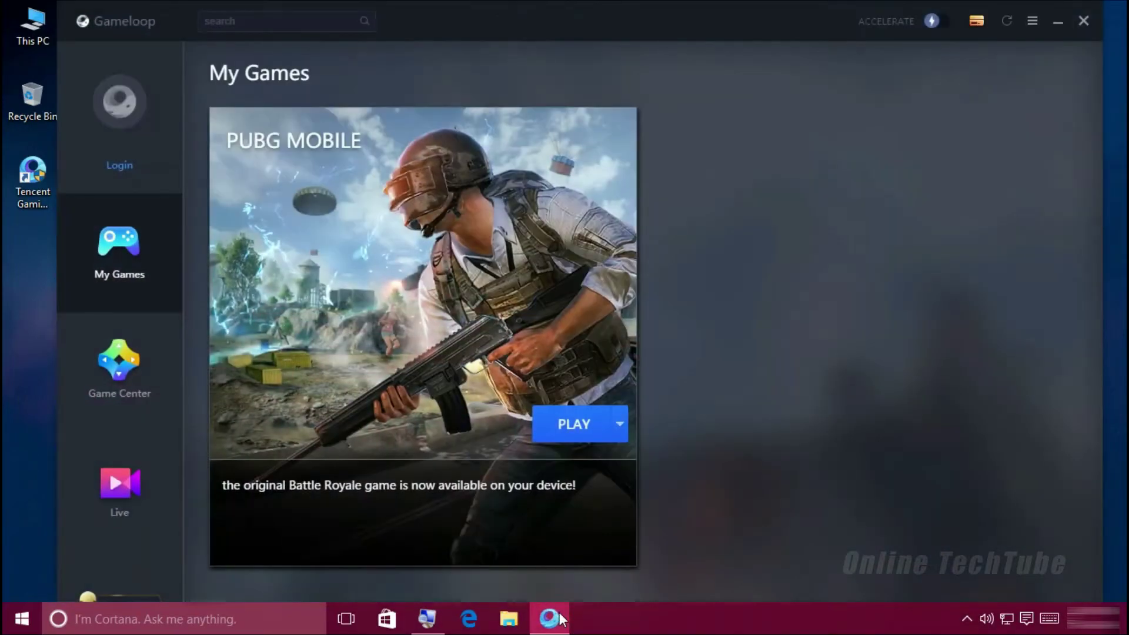
left_click(1083, 20)
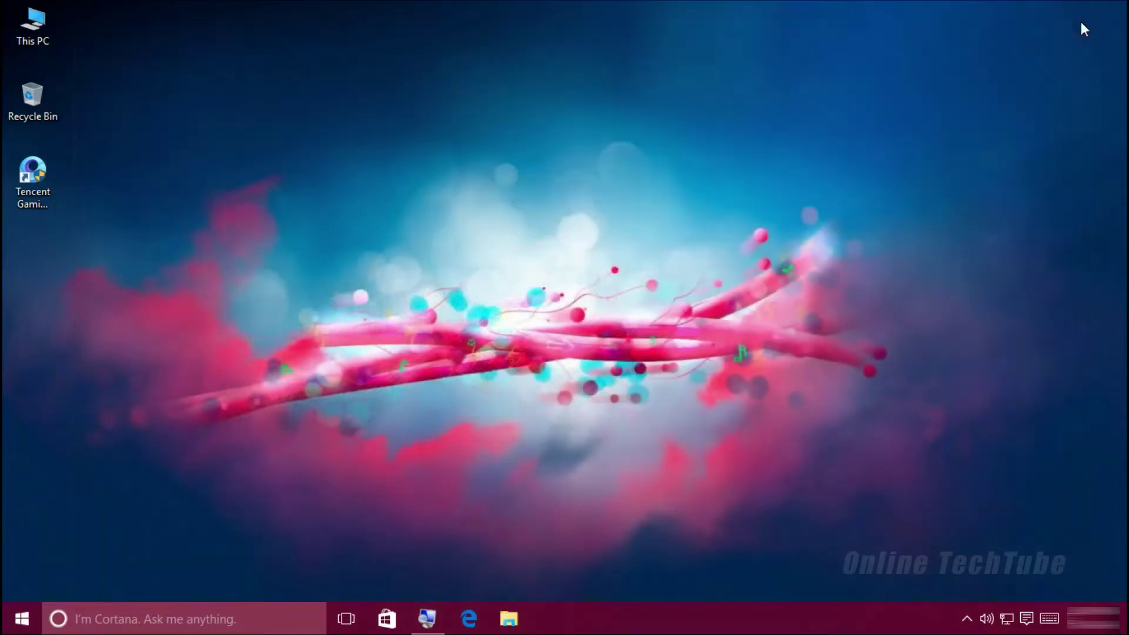
left_click(966, 618)
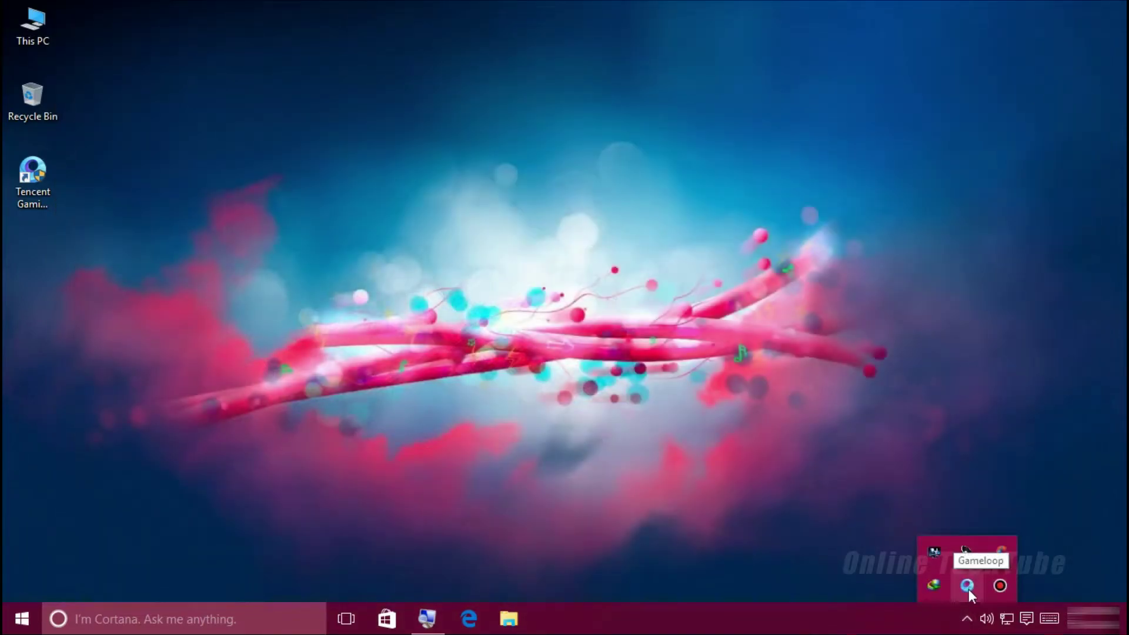
right_click(969, 586)
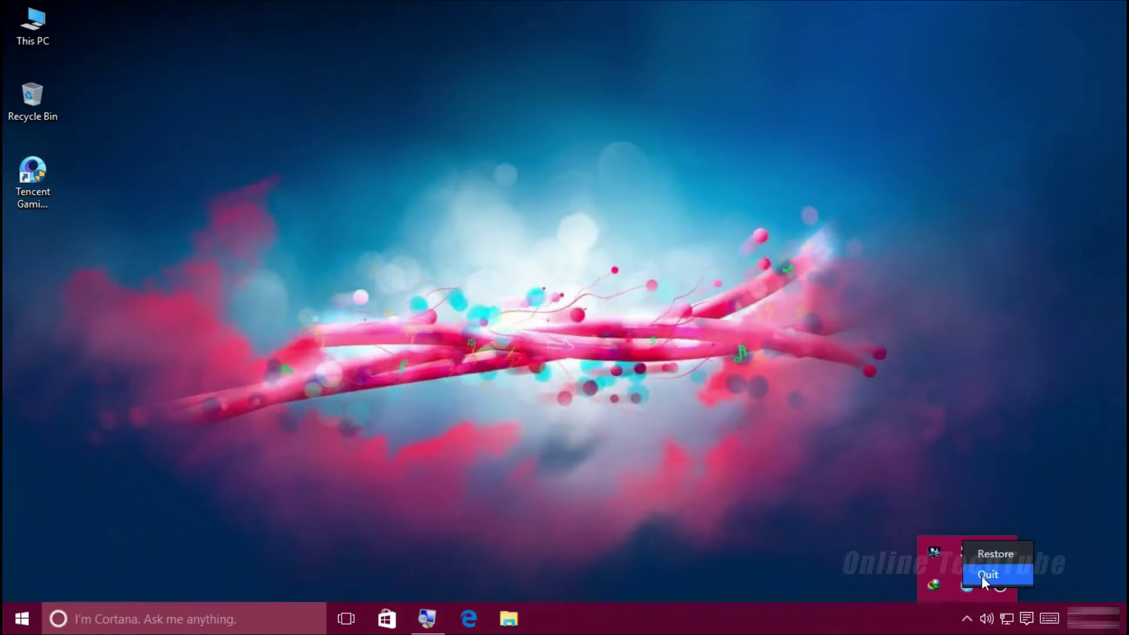
left_click(983, 576)
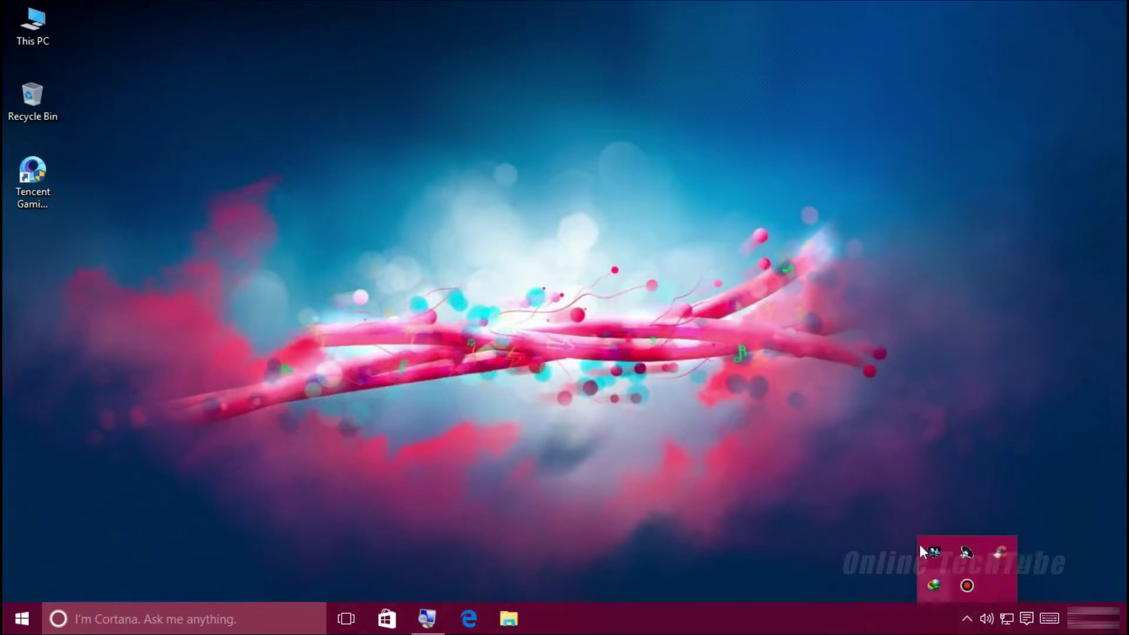
left_click(966, 619)
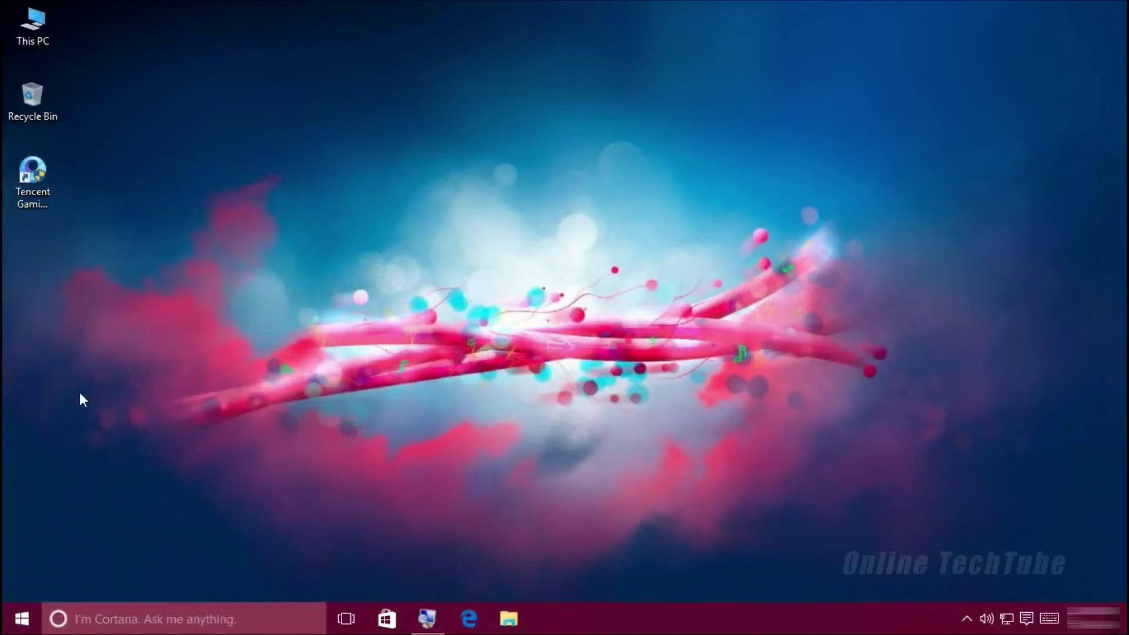
Set the Tencent Gaming Buddy desktop shortcut's compatibility properties to run the program as an administrator, and apply the change.
left_click(38, 177)
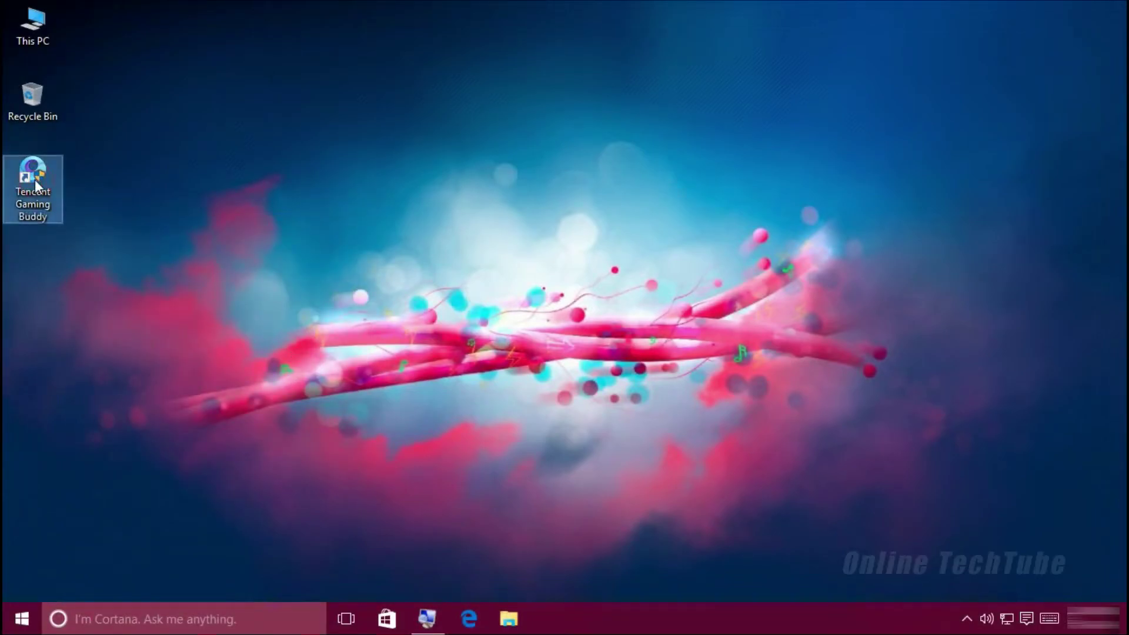
right_click(38, 184)
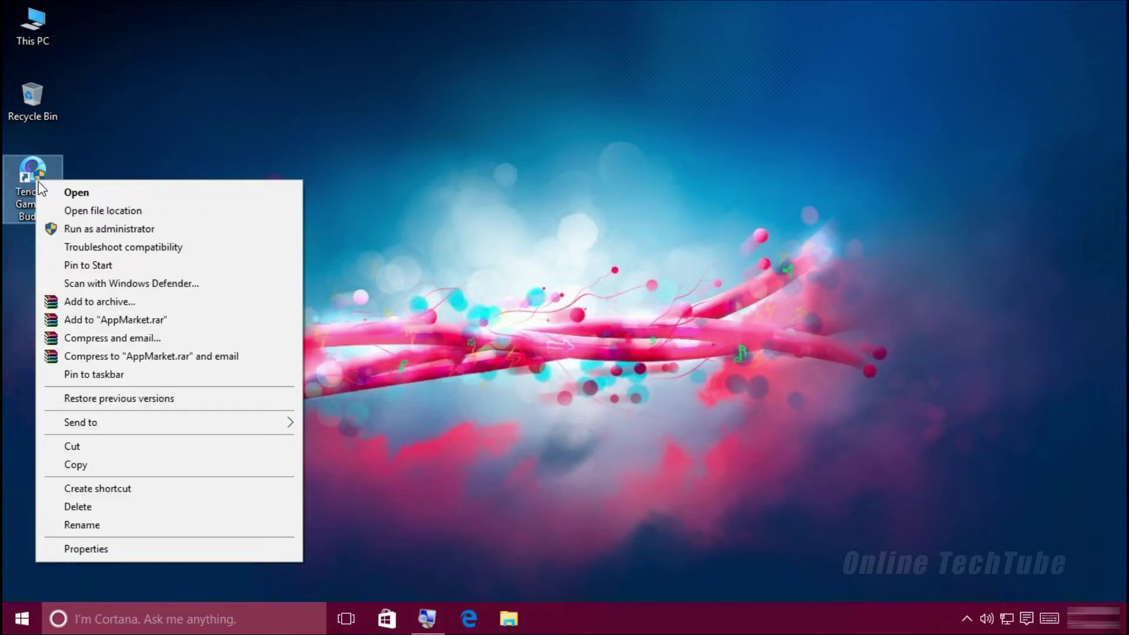
left_click(77, 553)
left_click_drag(149, 176, 272, 135)
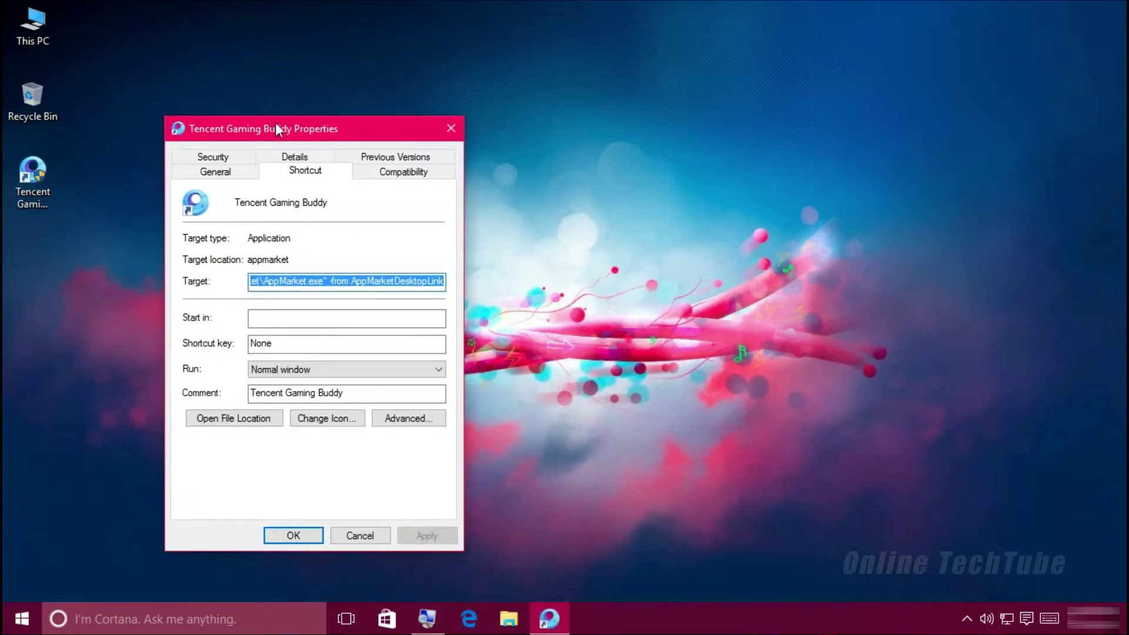
left_click(395, 177)
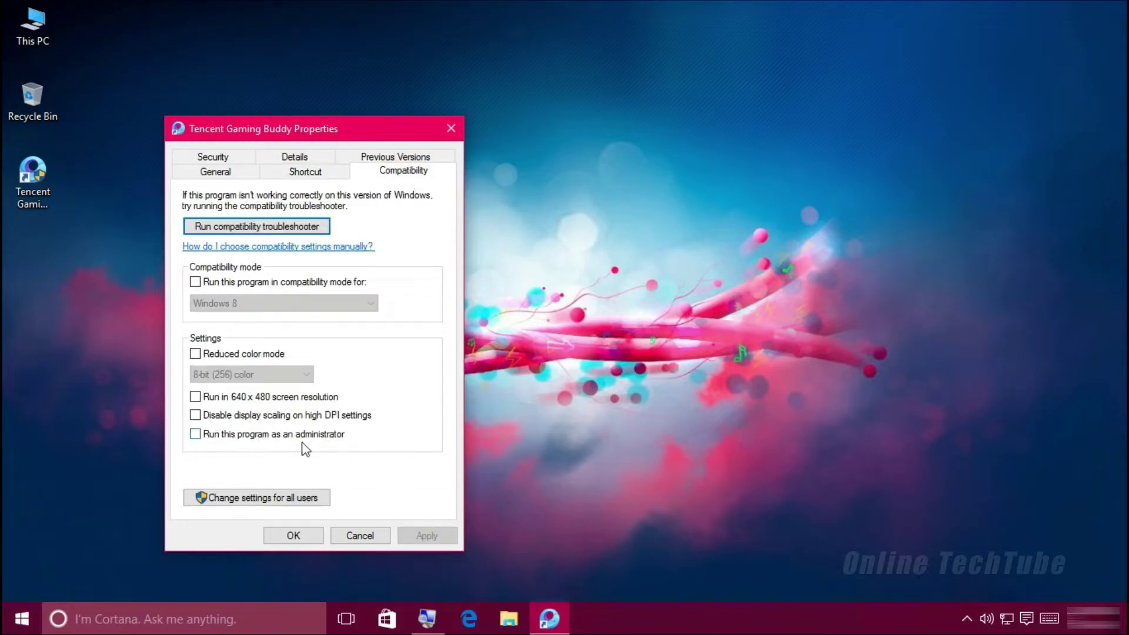
left_click(196, 435)
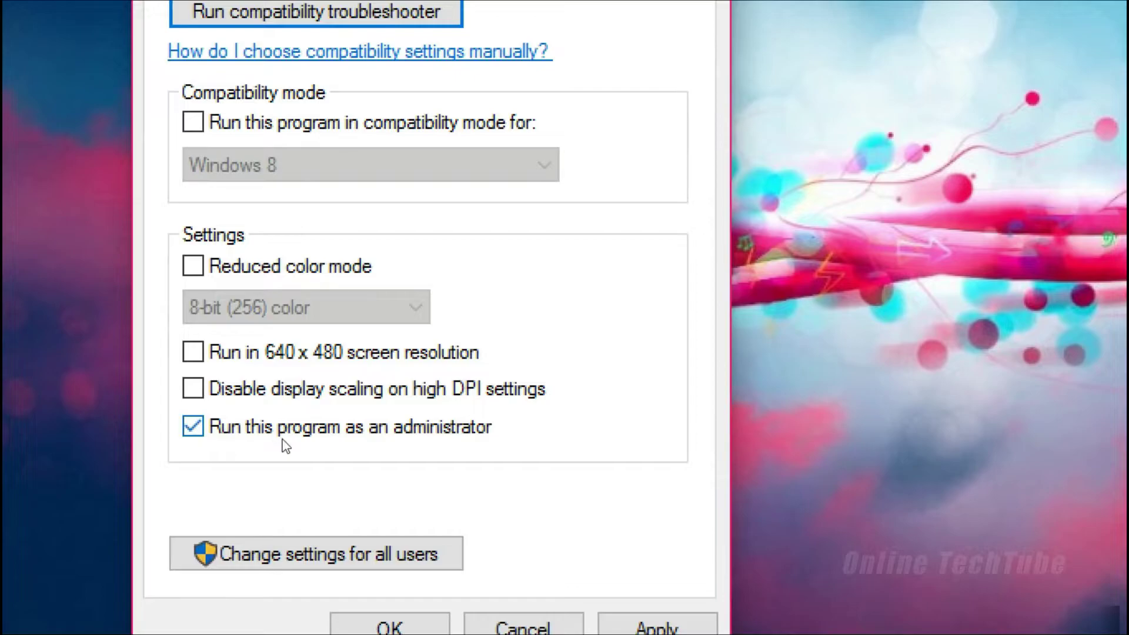
left_click(193, 426)
left_click(193, 435)
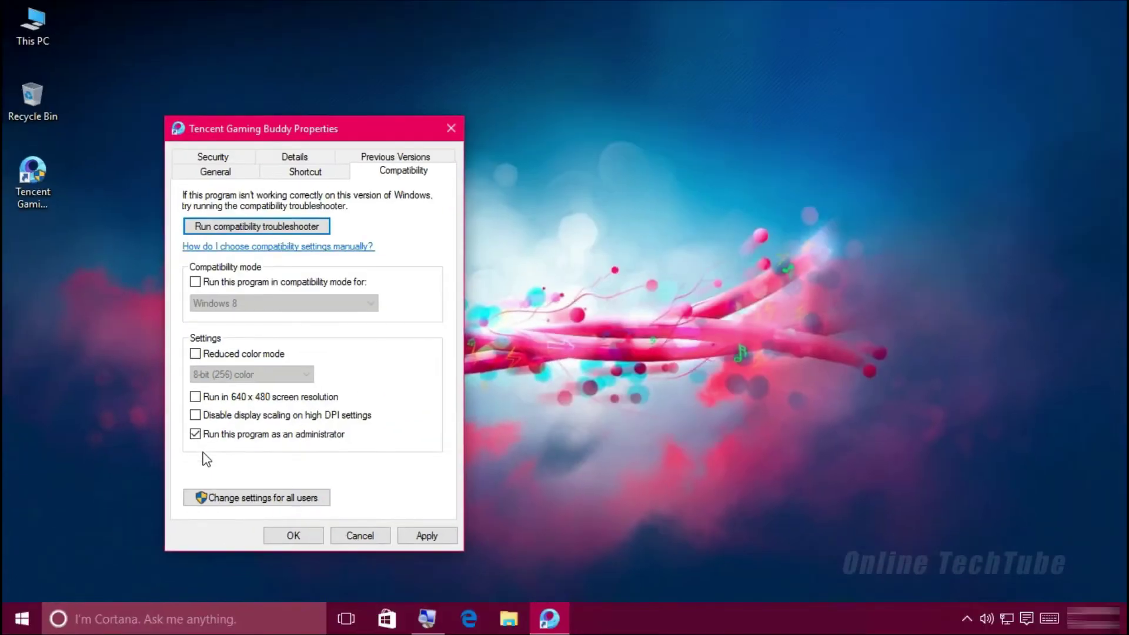
left_click(436, 536)
left_click(293, 534)
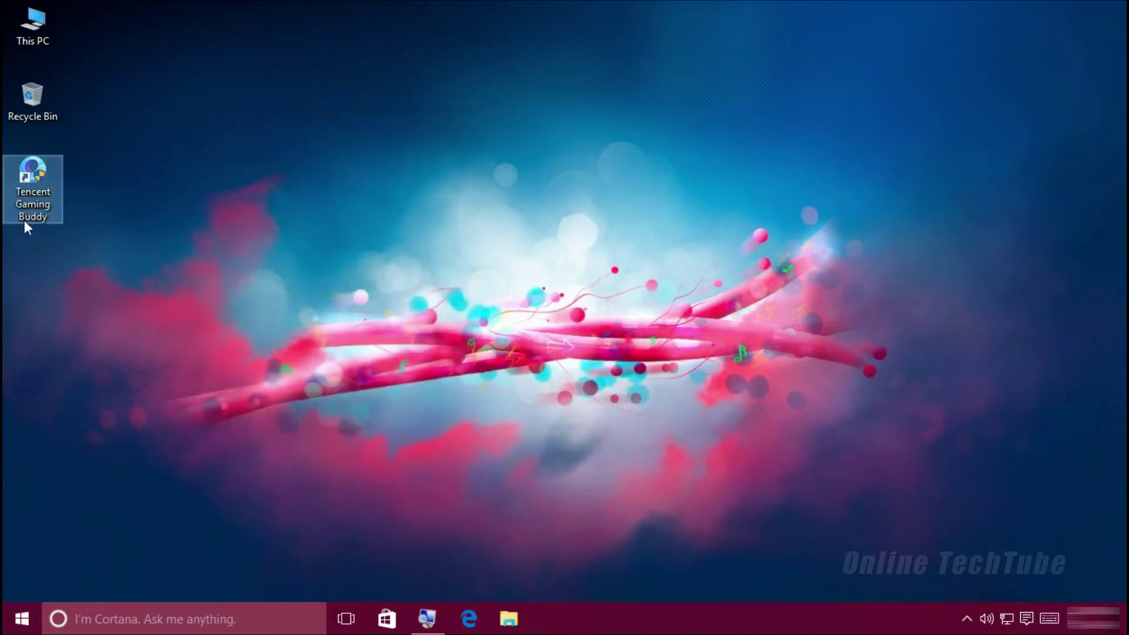
Launch Gameloop from the desktop and log in with Facebook, entering the account e-mail and password.
double_click(33, 189)
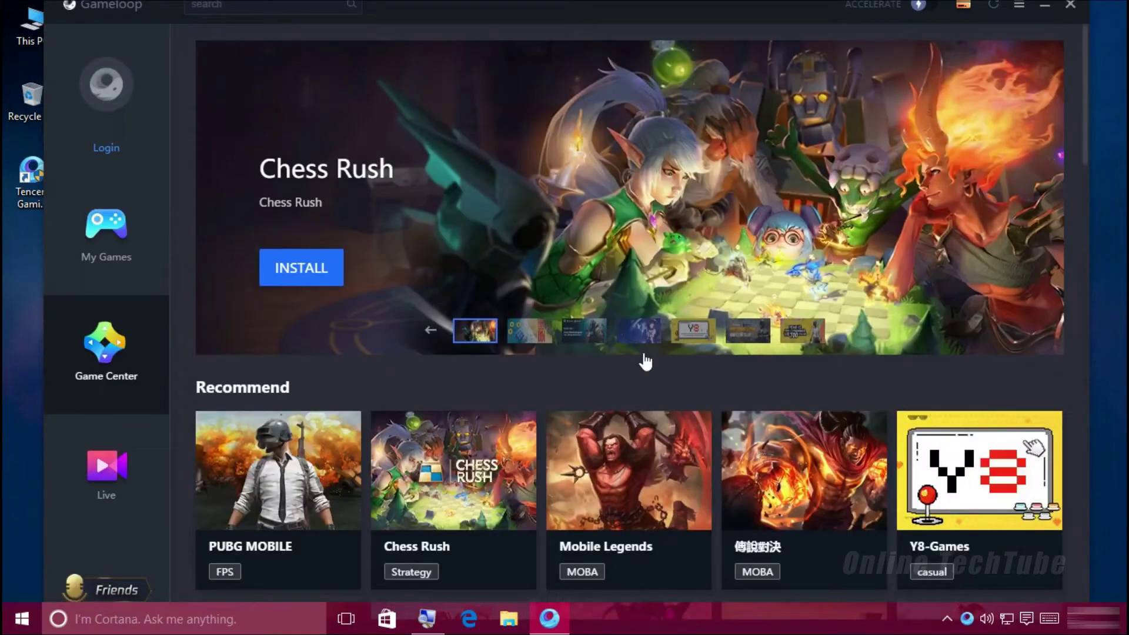
left_click_drag(580, 13, 589, 33)
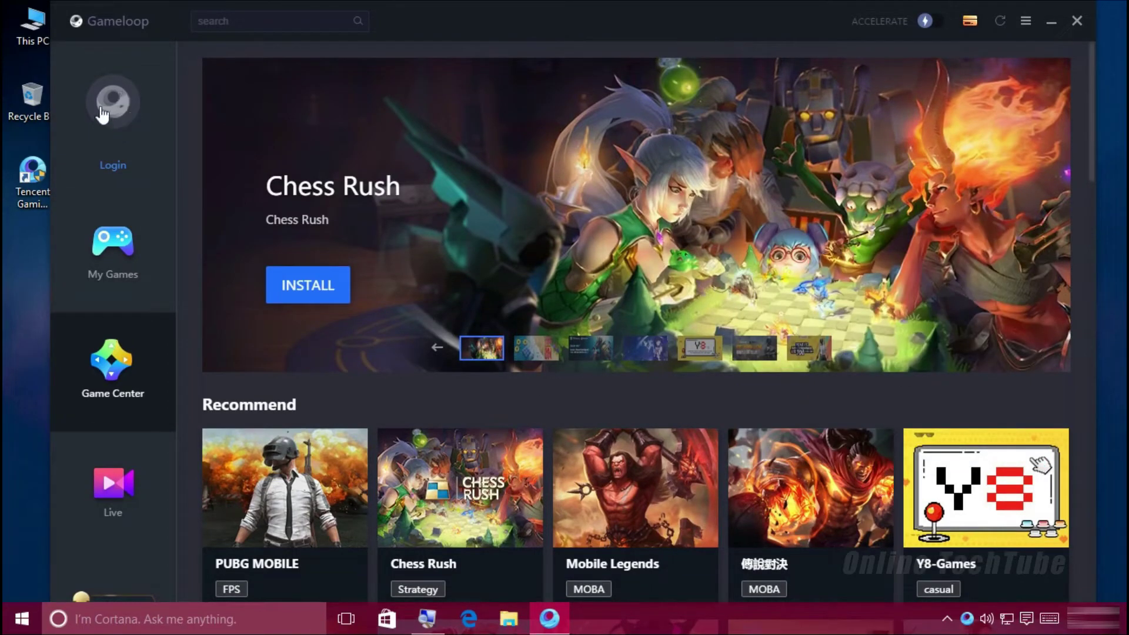
left_click(113, 116)
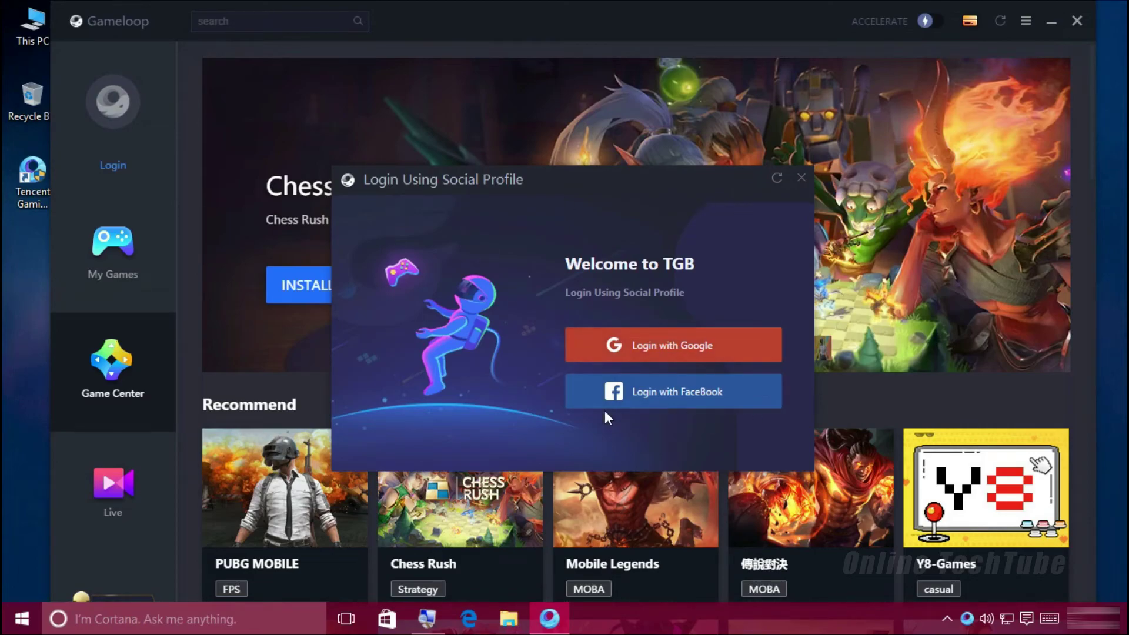
left_click(643, 398)
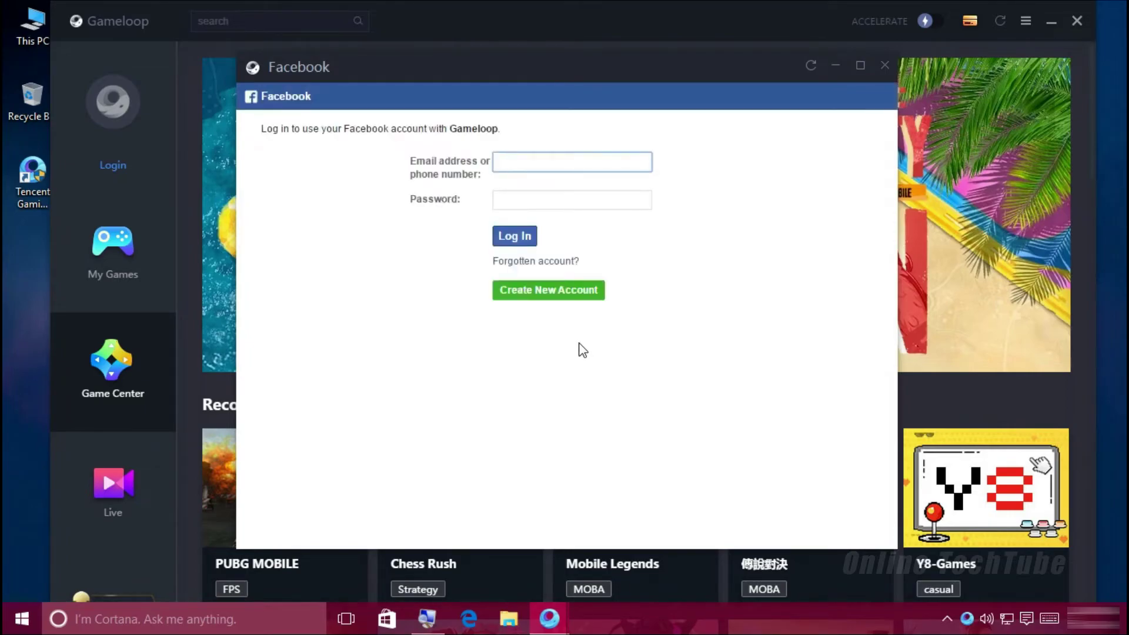
left_click(532, 161)
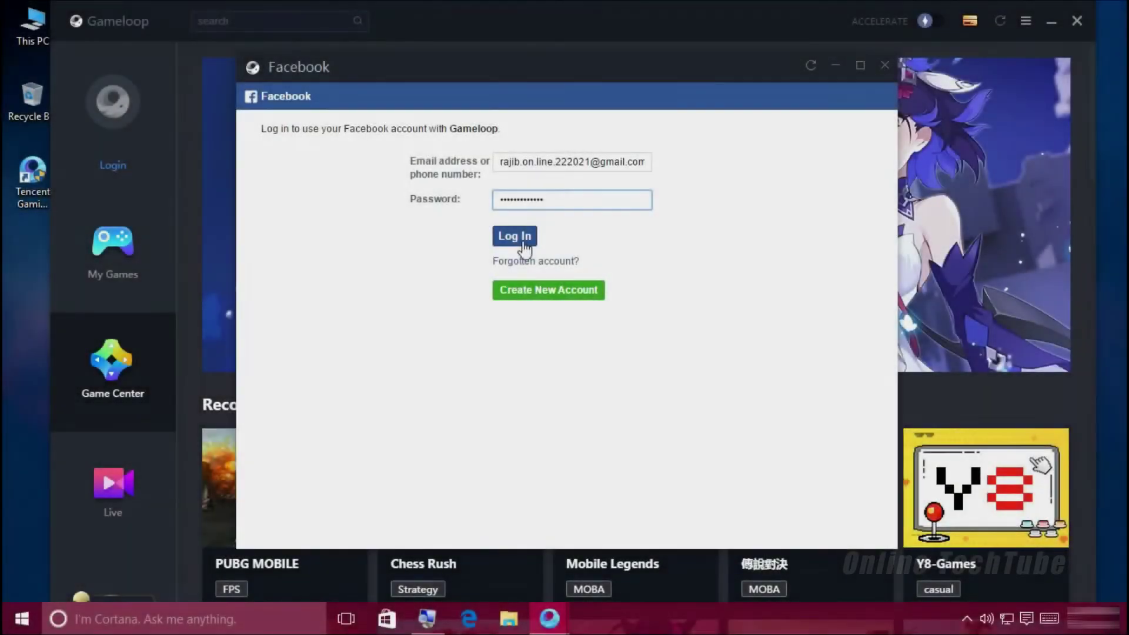
left_click(525, 247)
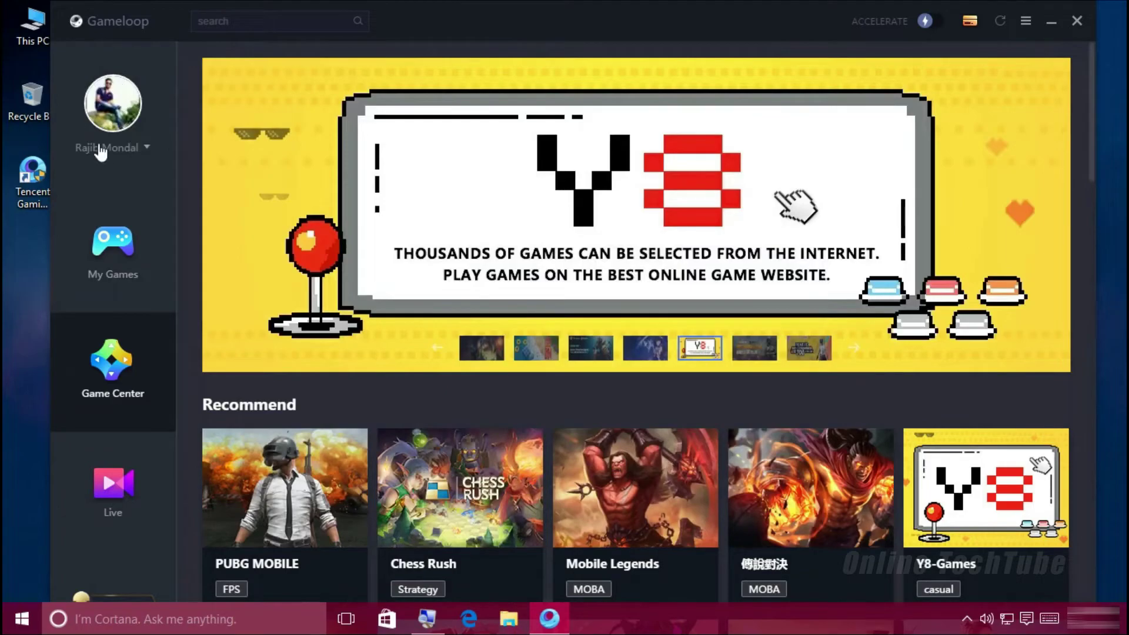
Launch PUBG MOBILE from the installed games in full screen and run the character forward in the pre-match area.
left_click(494, 364)
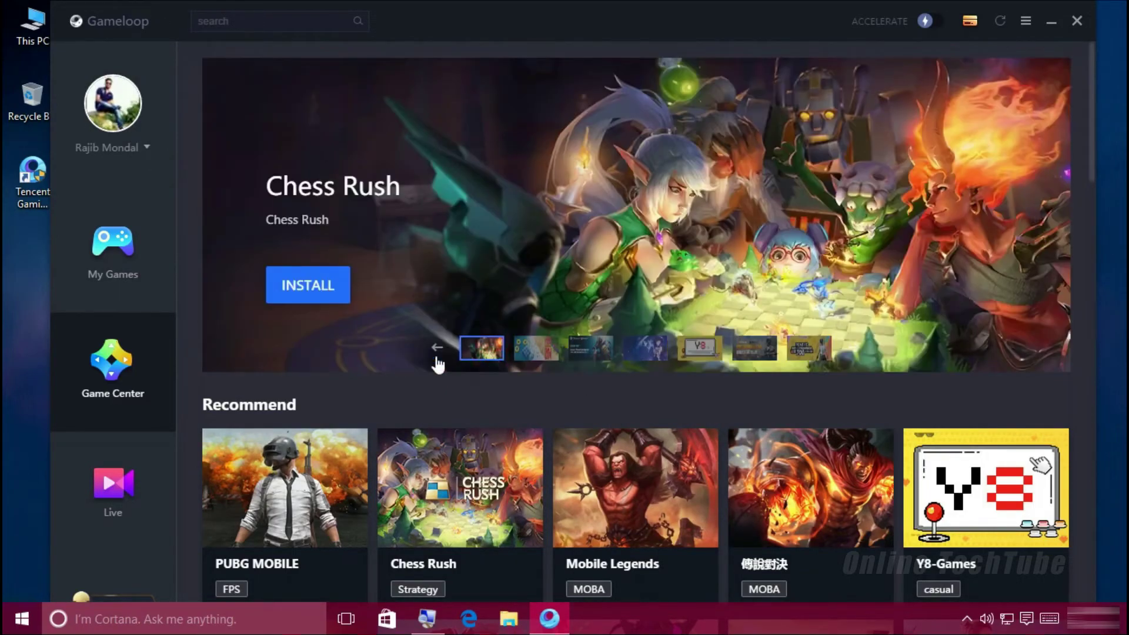
left_click(161, 266)
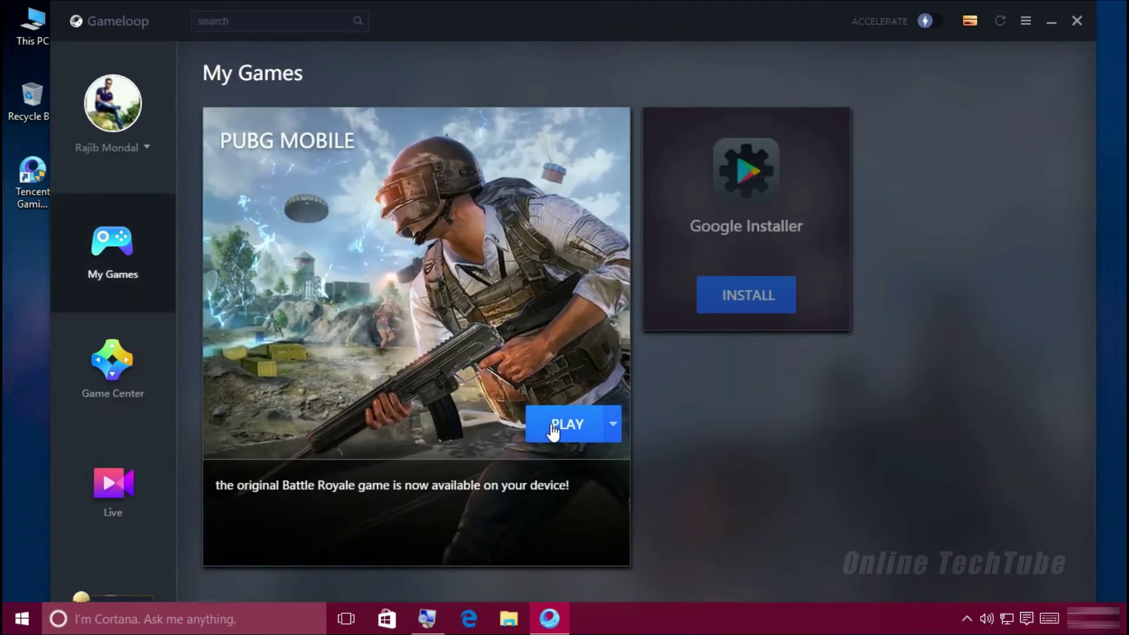
left_click(565, 437)
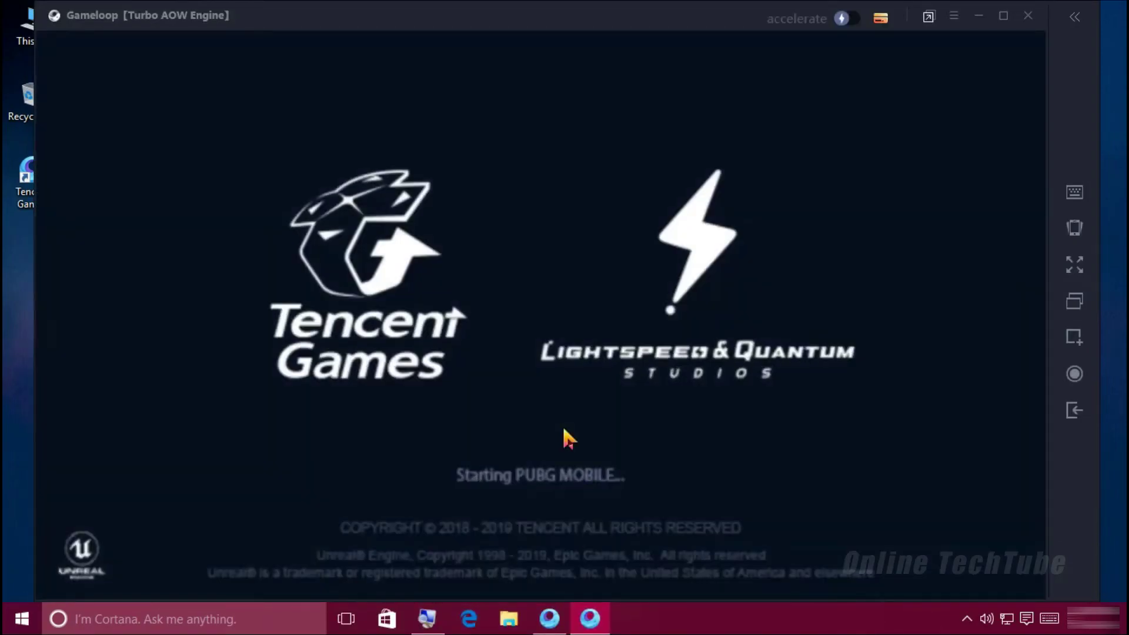
left_click_drag(607, 17, 635, 30)
left_click(950, 43)
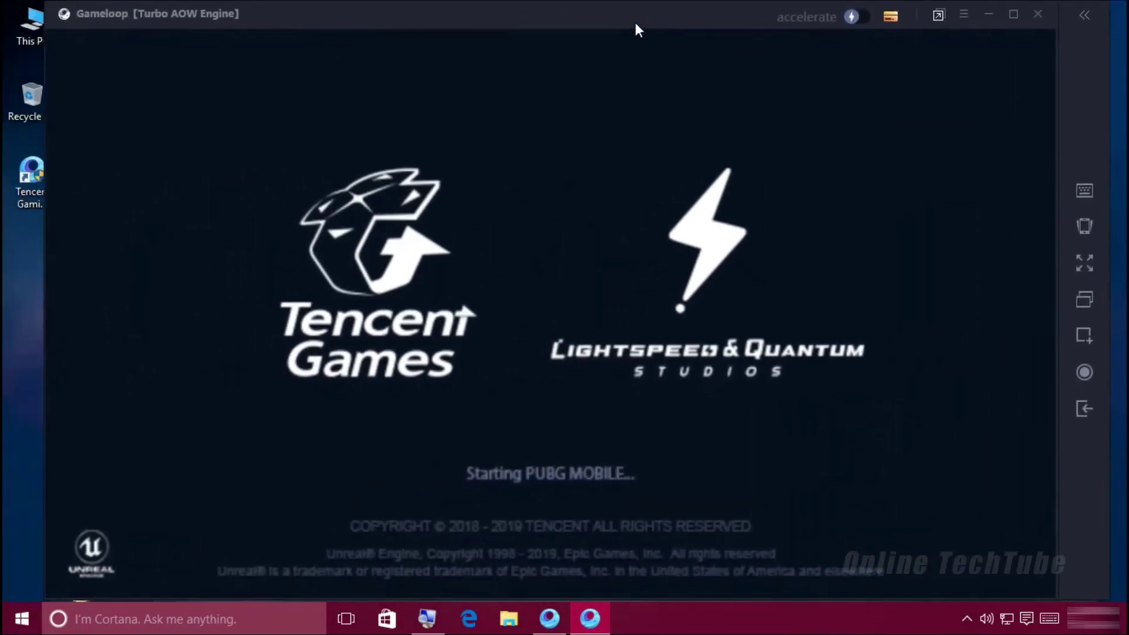
left_click(1085, 262)
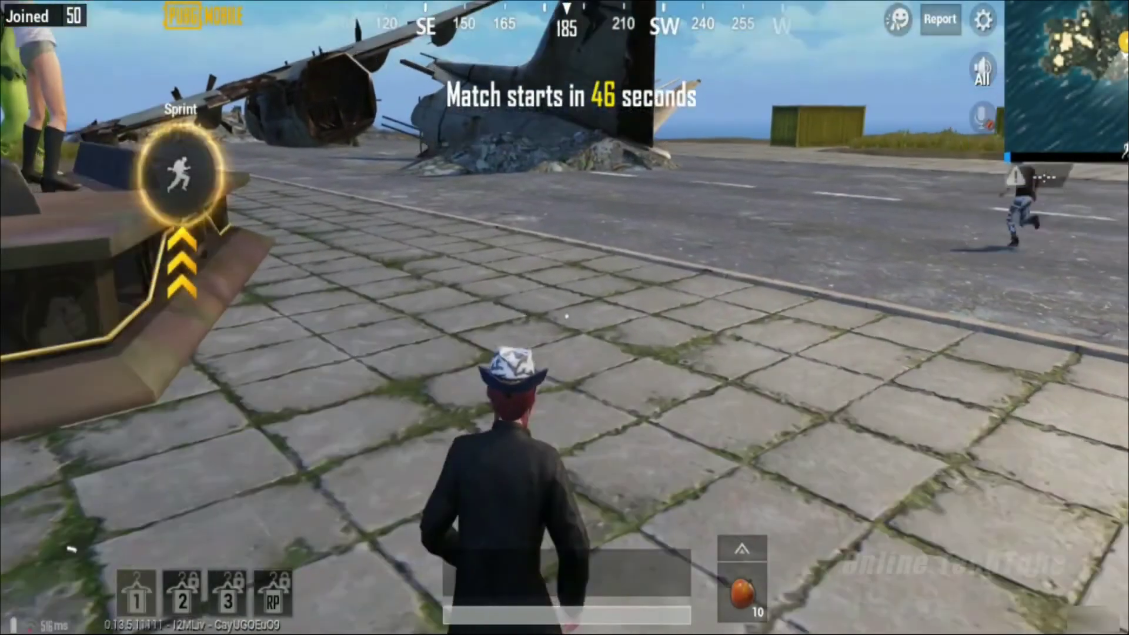
key("w")
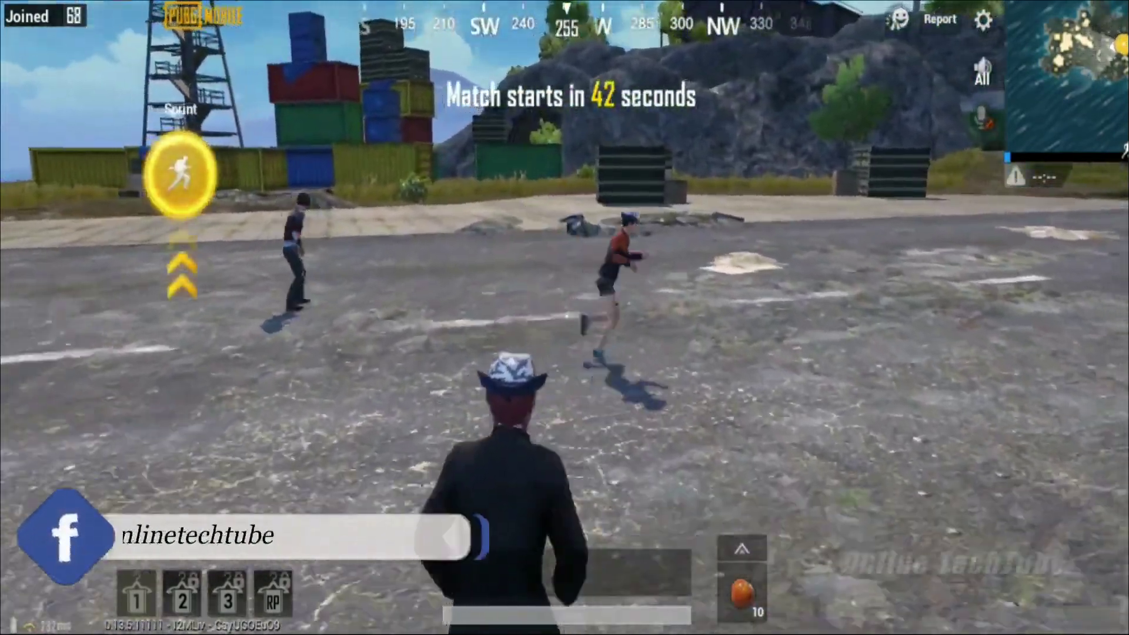